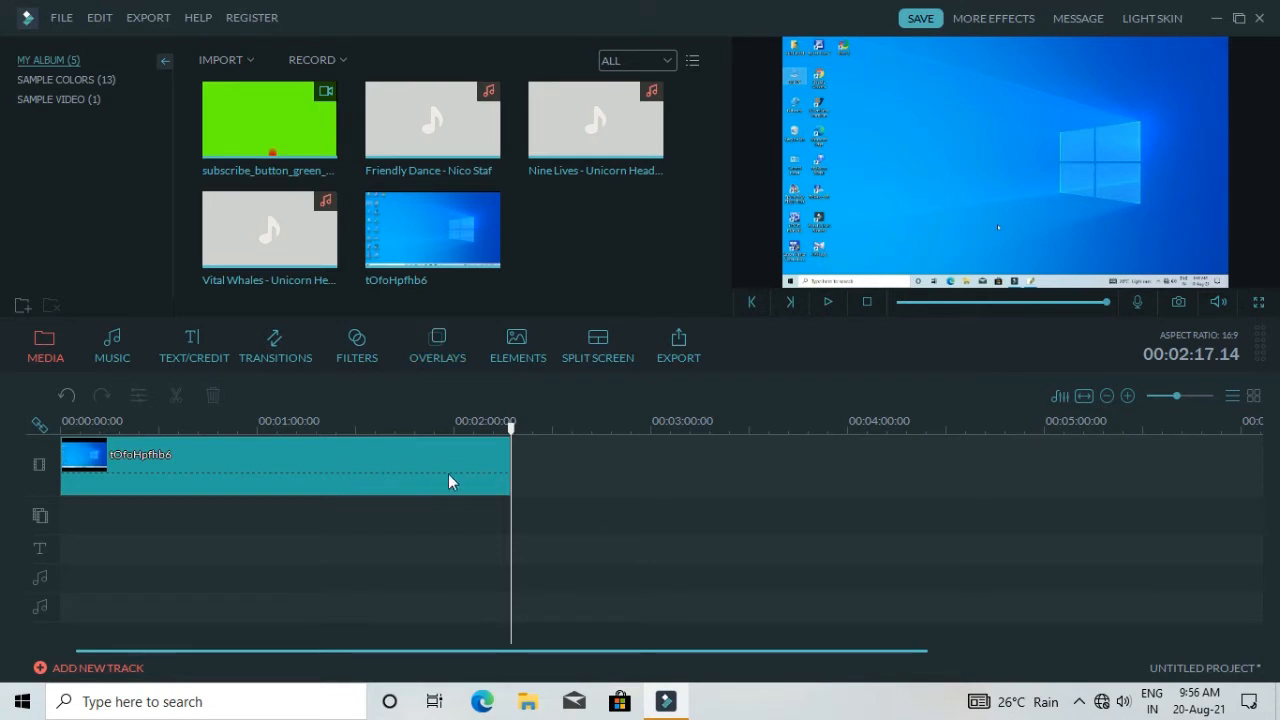
# - Extend the image clip on the video track to a duration of about 00:02:57
pyautogui.doubleClick(506, 463)
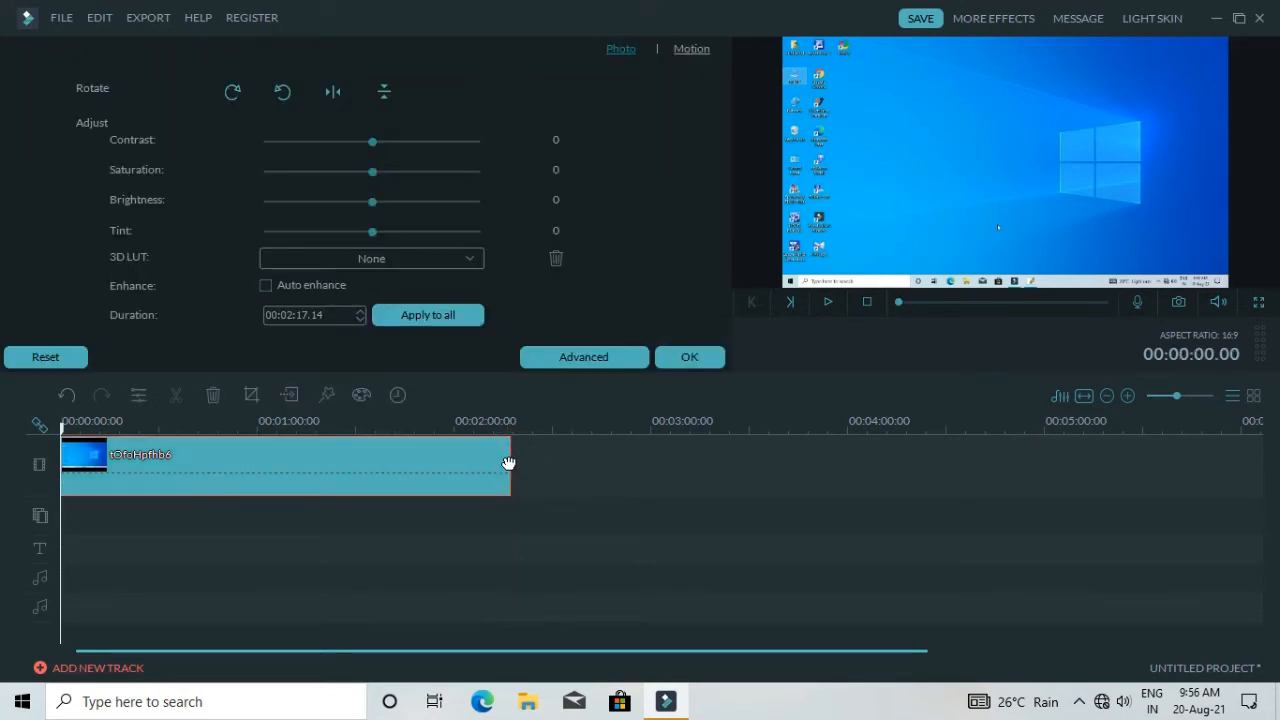
pyautogui.moveTo(508, 459); pyautogui.dragTo(641, 470)
pyautogui.click(689, 358)
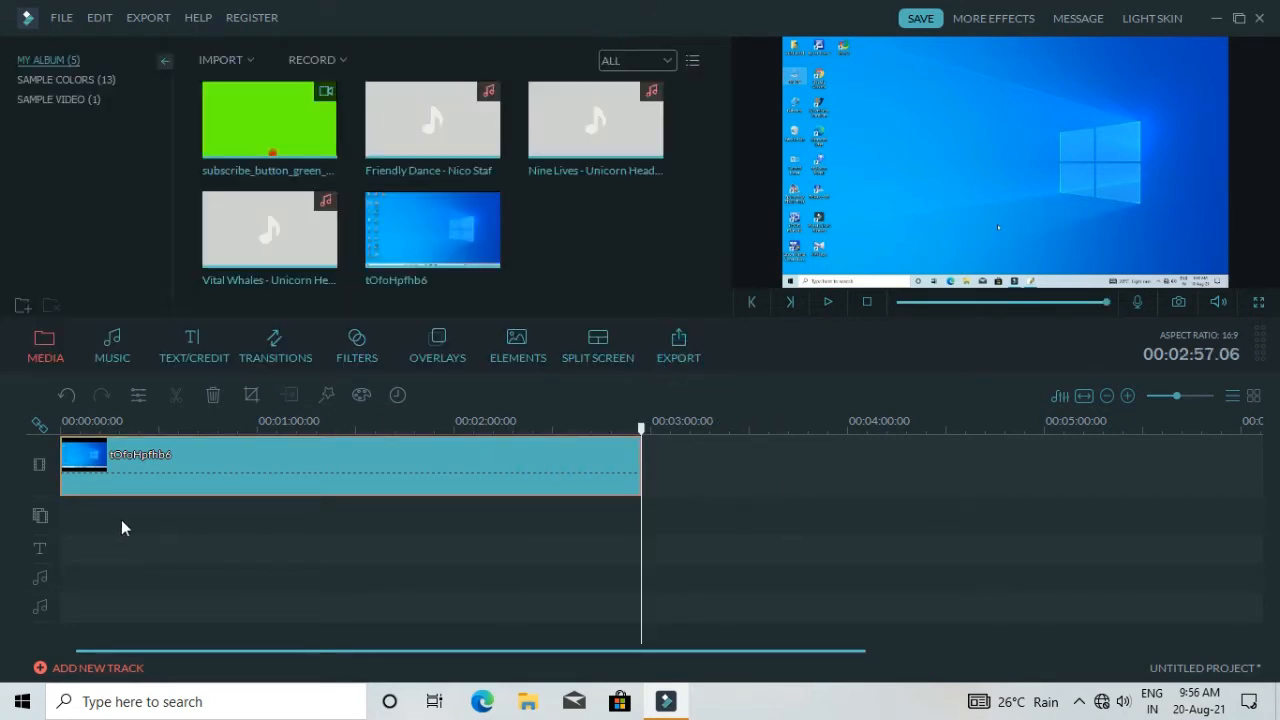
# - Browse the full collection of text and credit presets for a suitable scrolling title
pyautogui.click(199, 358)
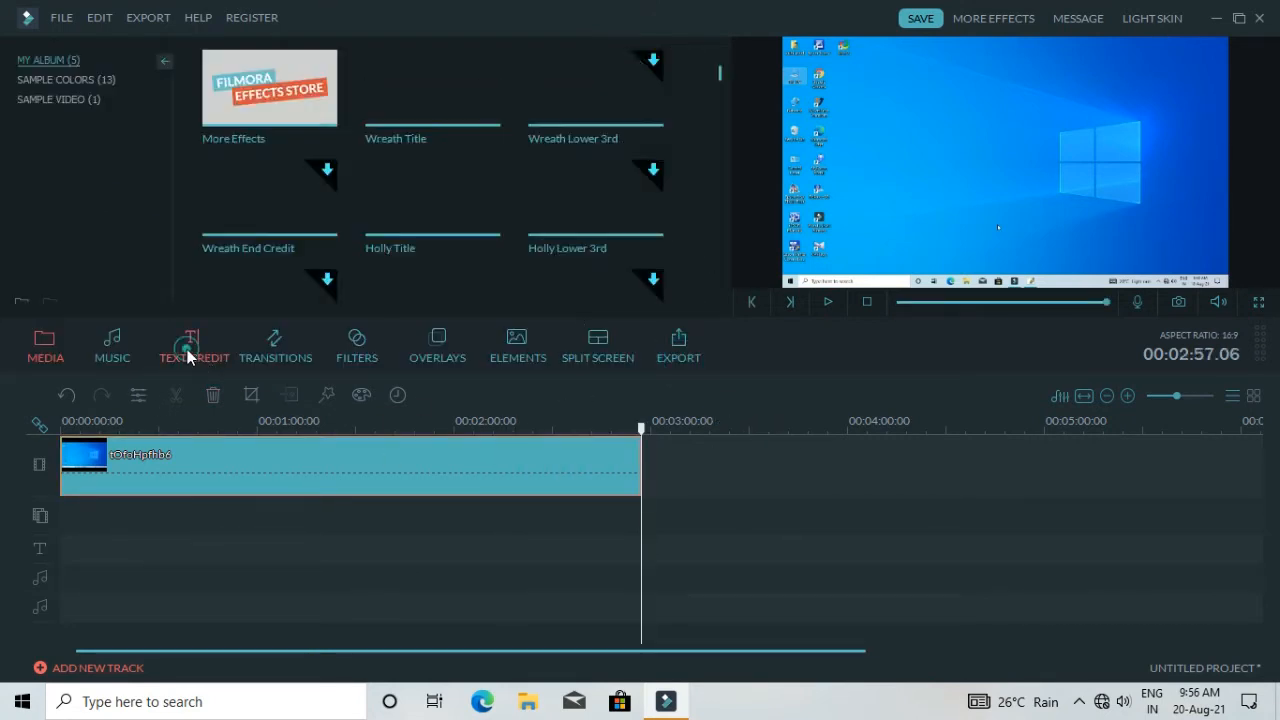
pyautogui.scroll(-10, 712, 196)
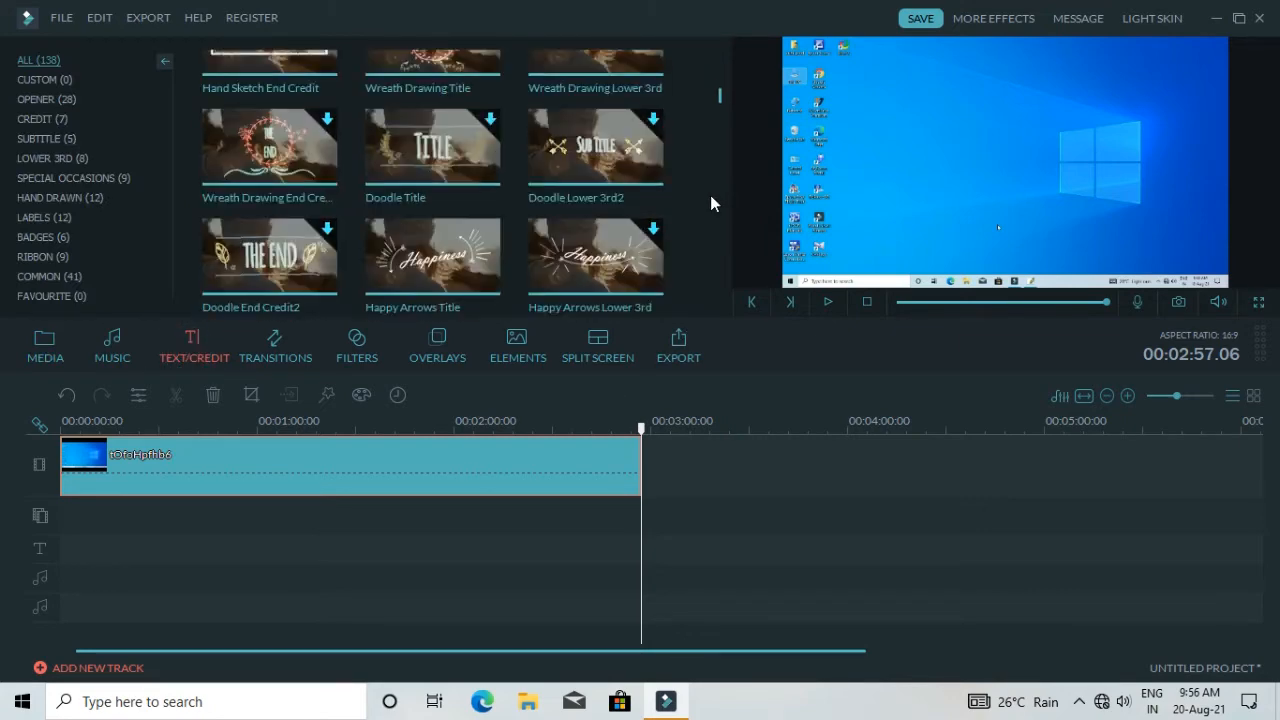
pyautogui.scroll(-6, 710, 195)
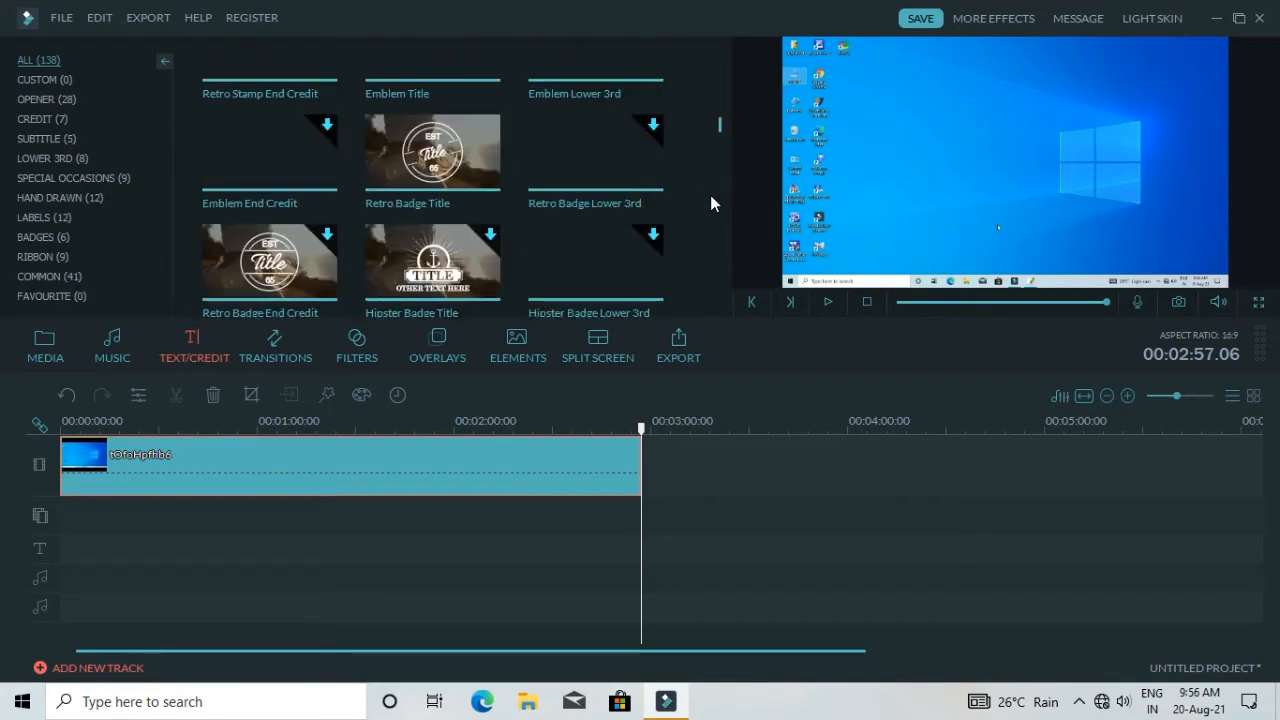
pyautogui.scroll(-5, 710, 195)
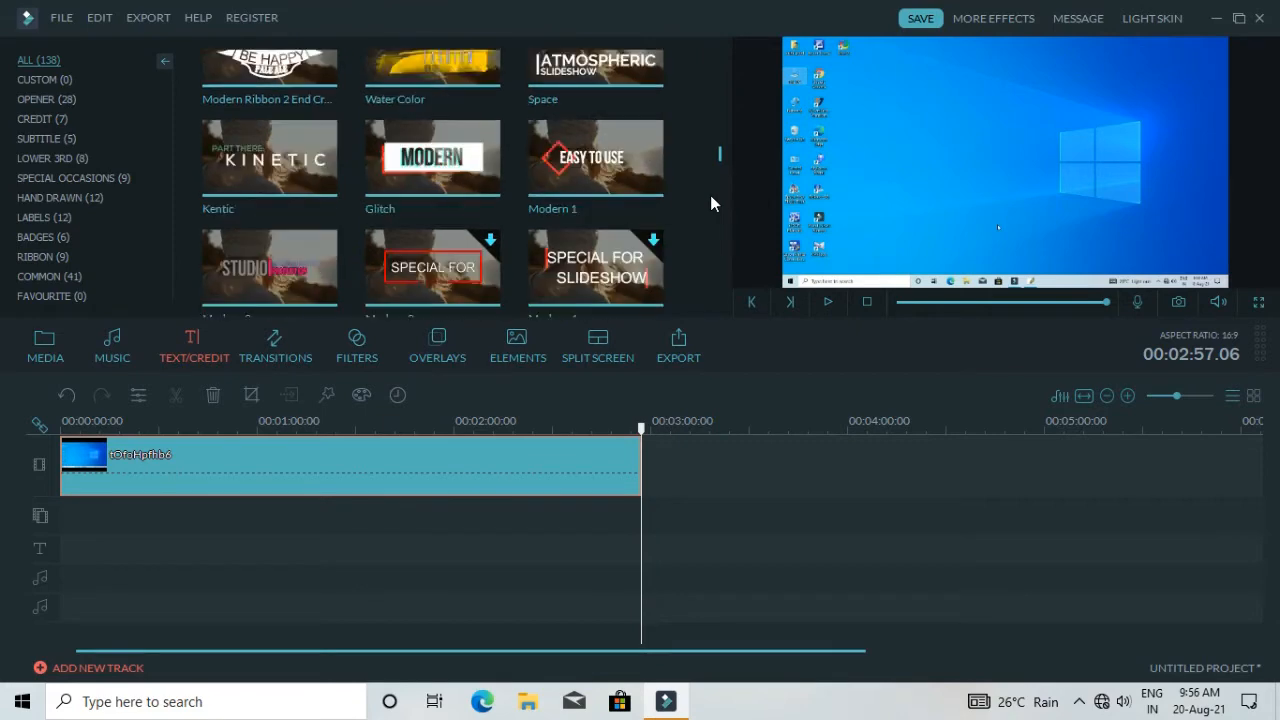
pyautogui.scroll(-8, 710, 195)
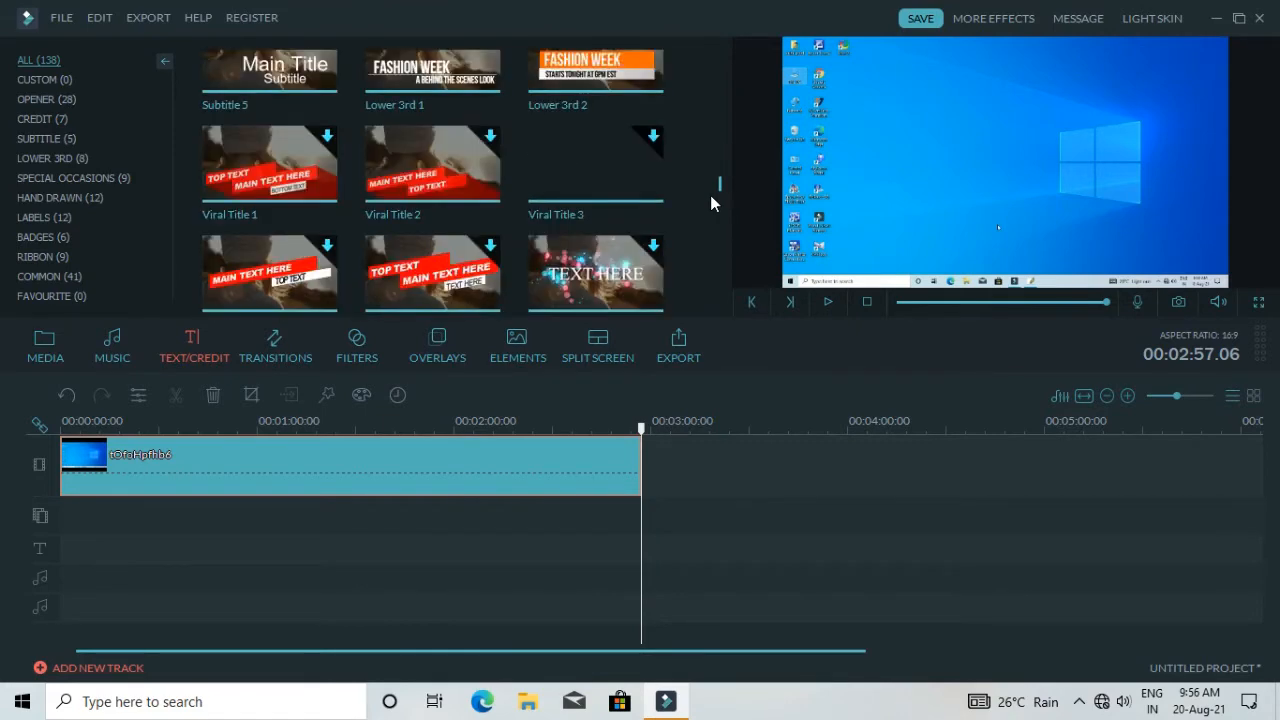
pyautogui.scroll(-3, 710, 200)
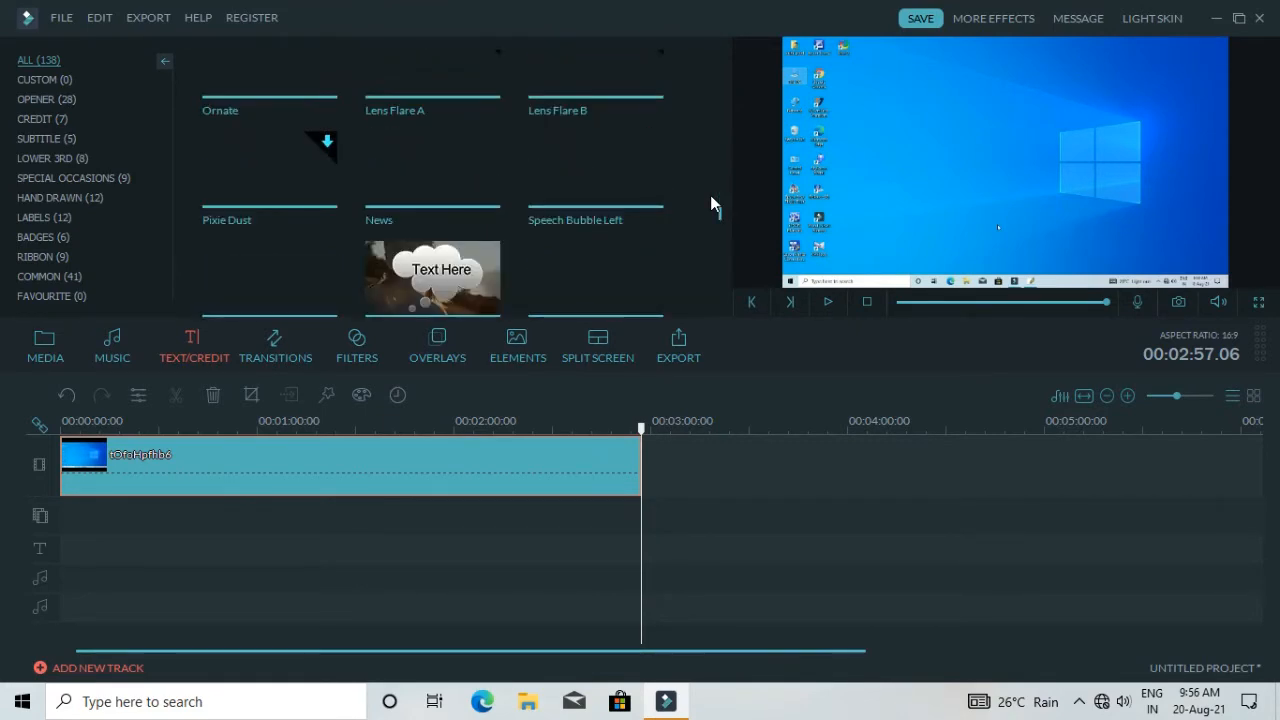
pyautogui.scroll(-5, 712, 203)
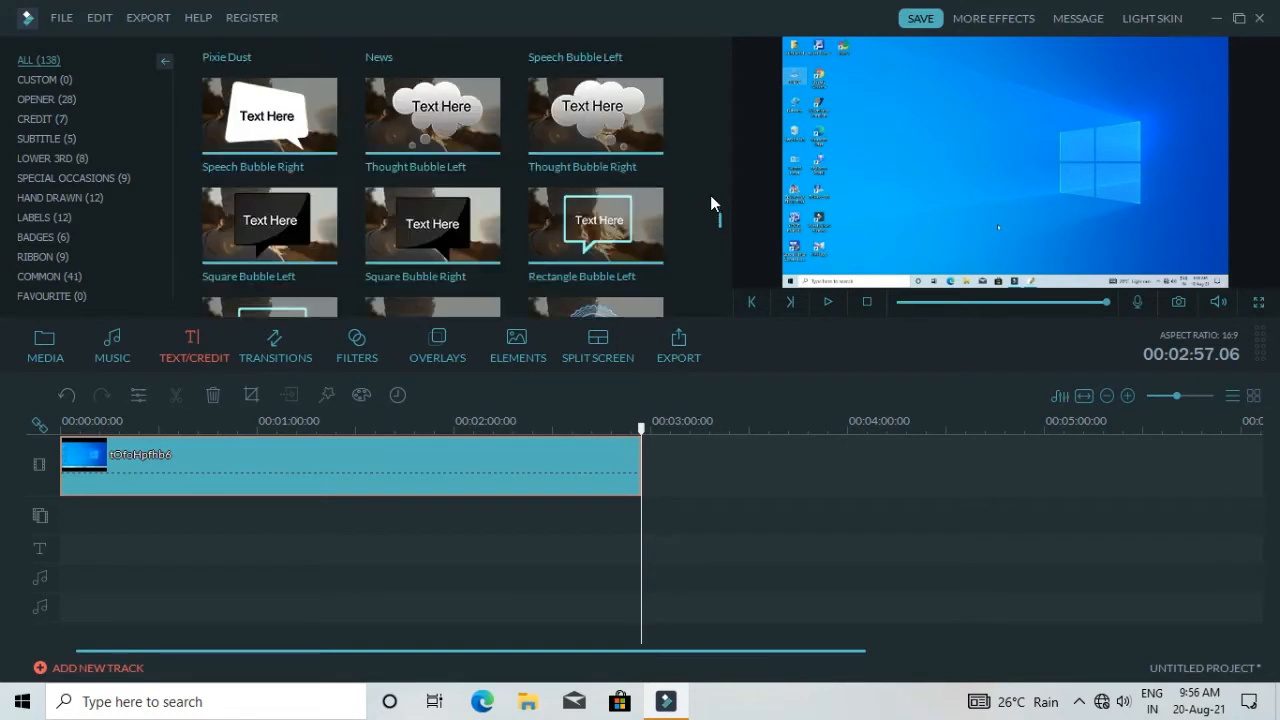
pyautogui.scroll(-3, 710, 195)
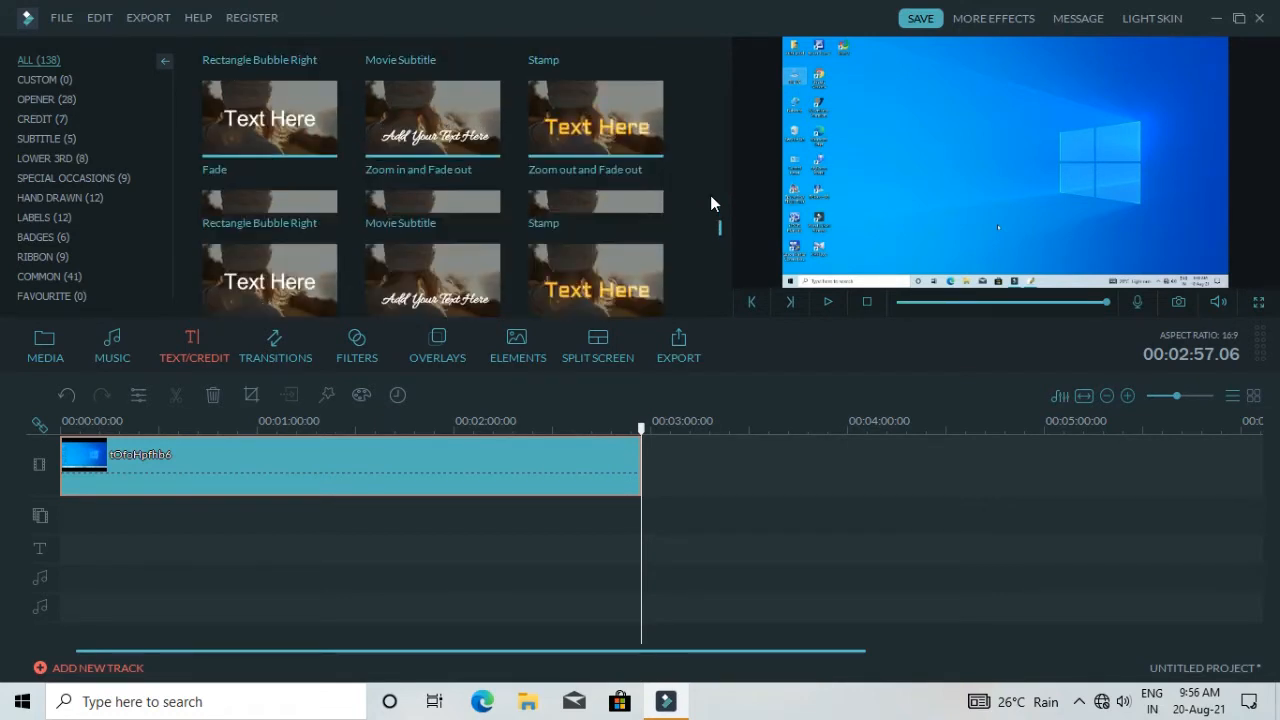
pyautogui.scroll(-4, 710, 195)
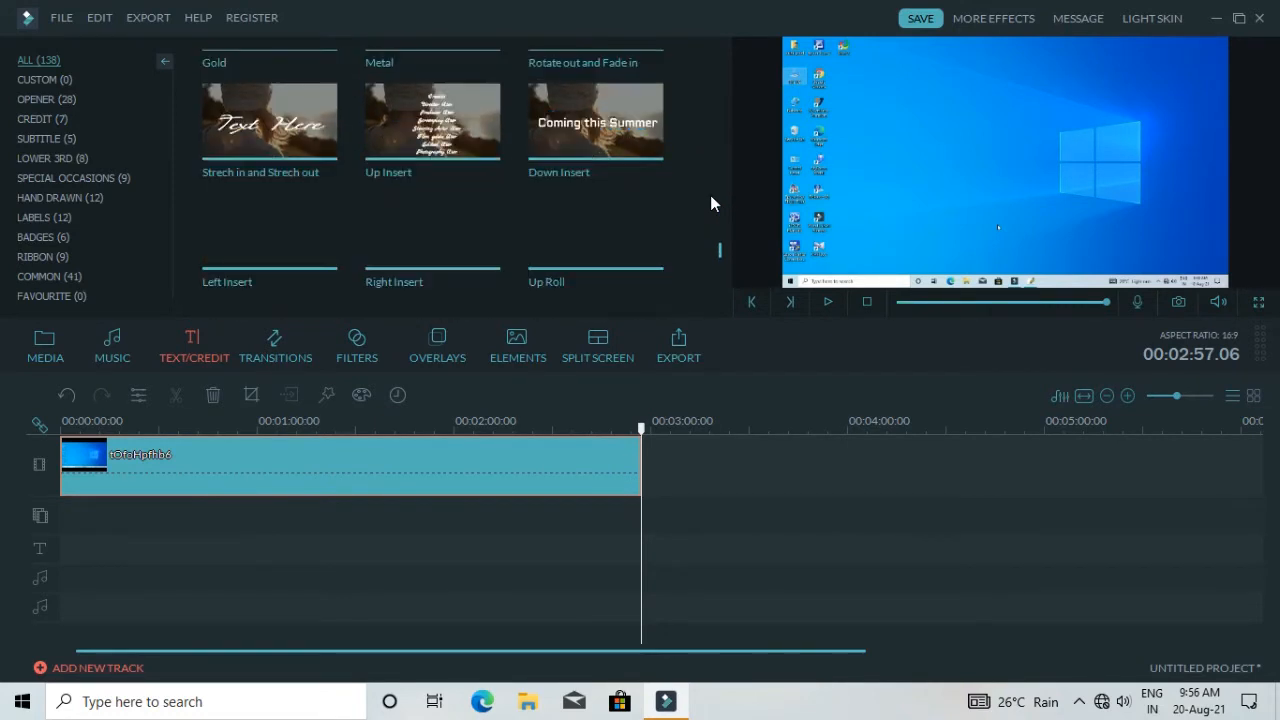
pyautogui.scroll(4, 710, 195)
pyautogui.scroll(1, 710, 203)
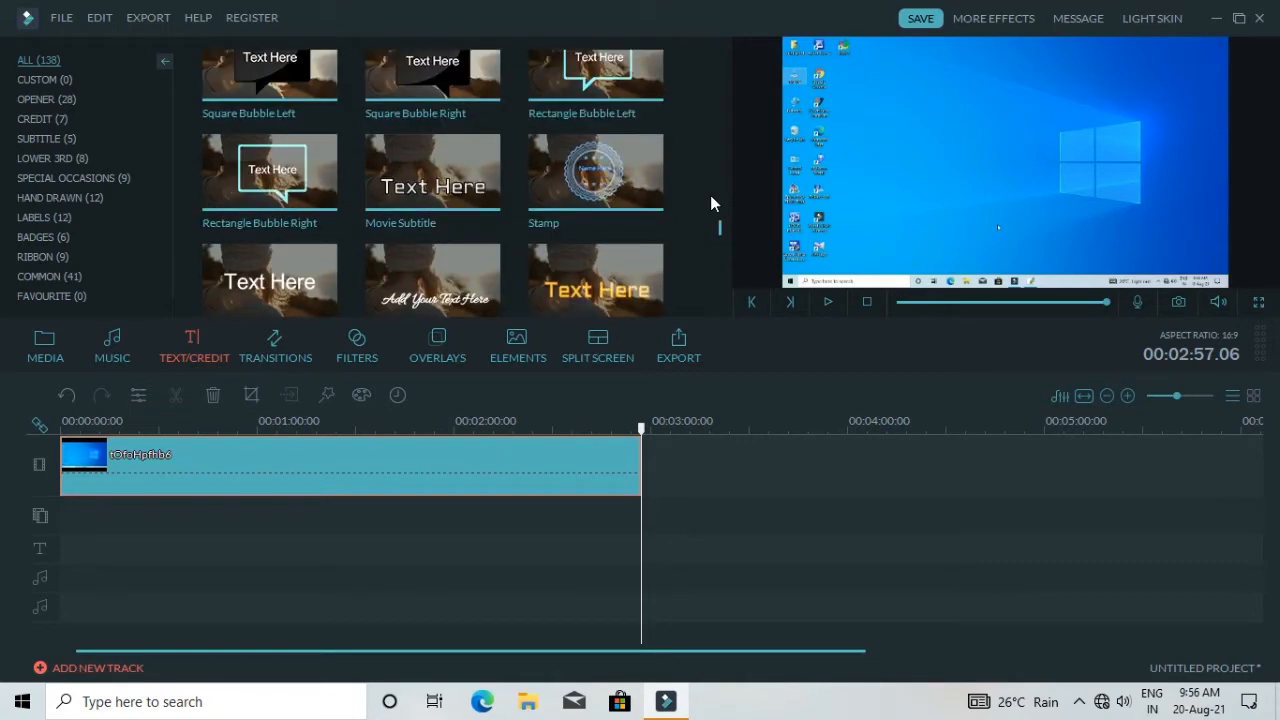
pyautogui.scroll(-3, 459, 226)
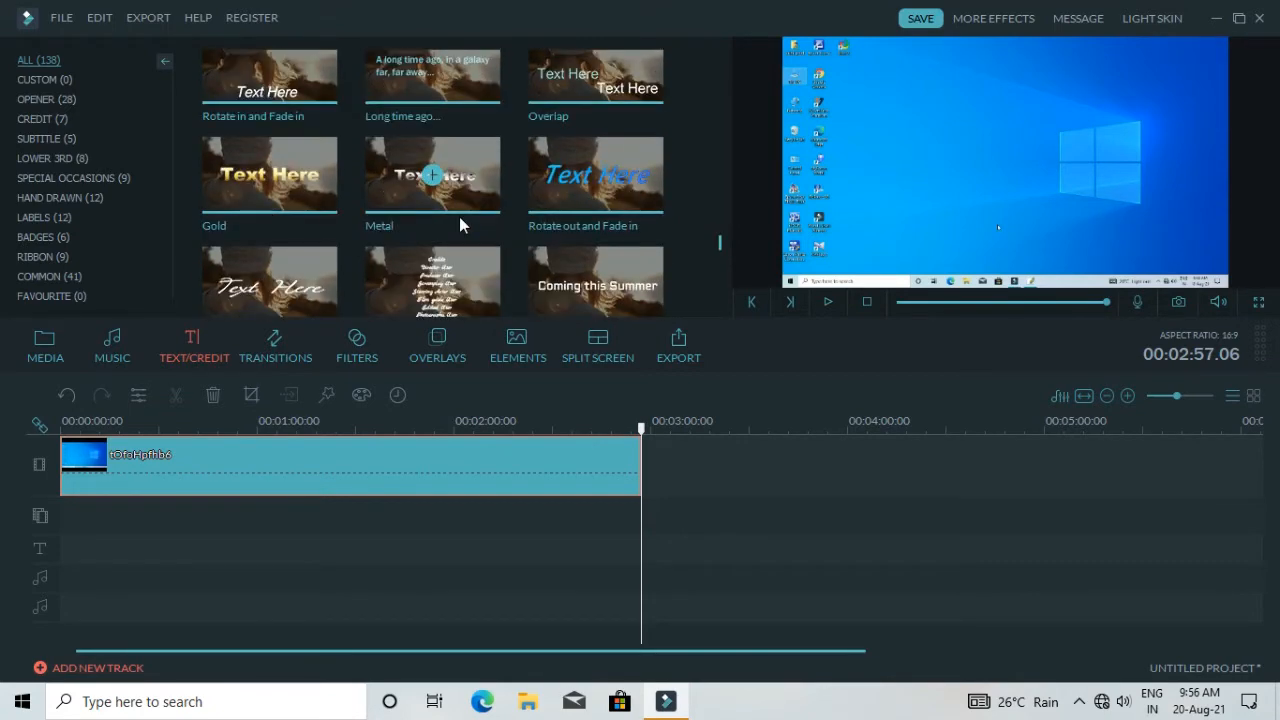
pyautogui.scroll(-3, 459, 216)
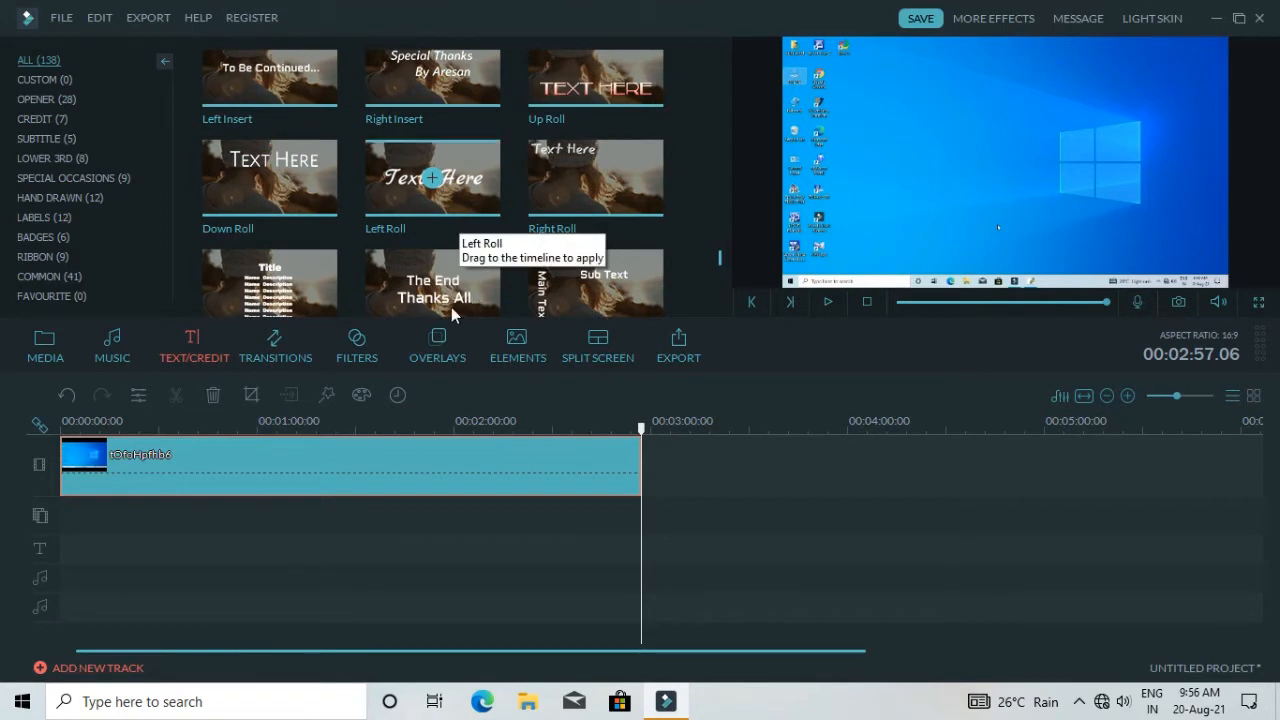
pyautogui.scroll(-2, 479, 180)
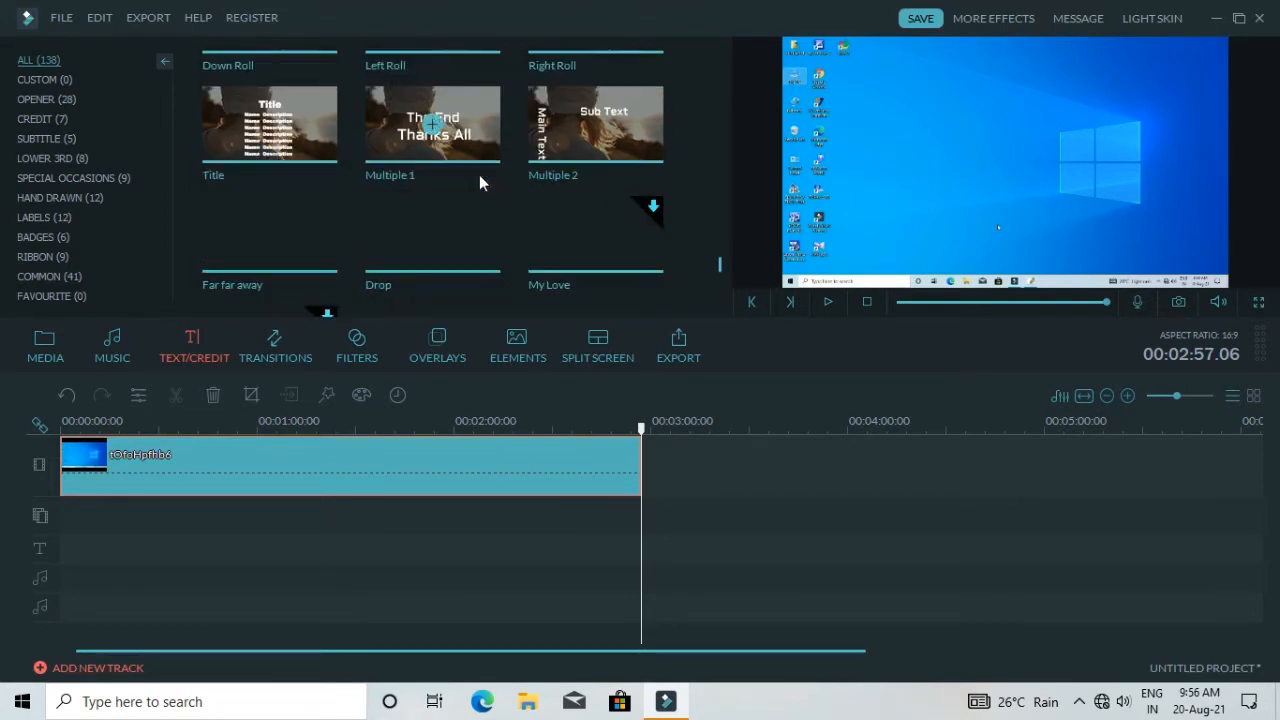
pyautogui.scroll(-2, 525, 236)
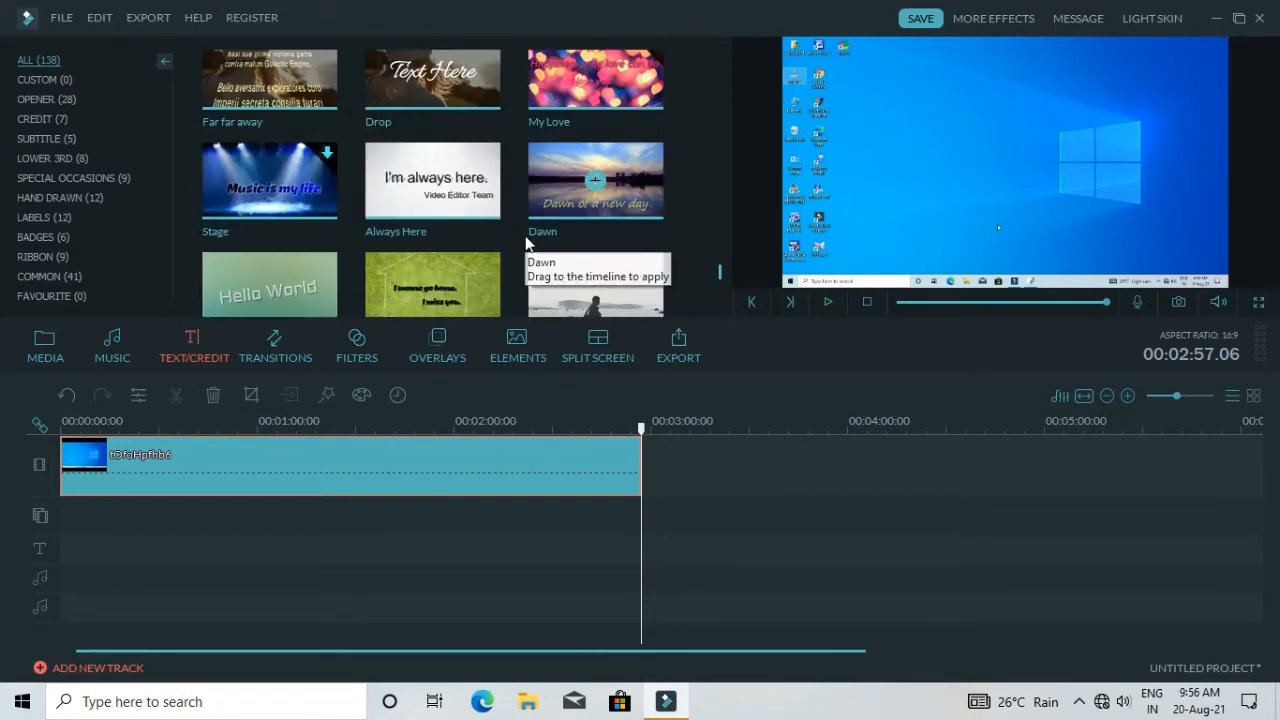
# - Preview the Left Roll title preset and place it at the start of the text track
pyautogui.scroll(4, 525, 237)
pyautogui.click(455, 182)
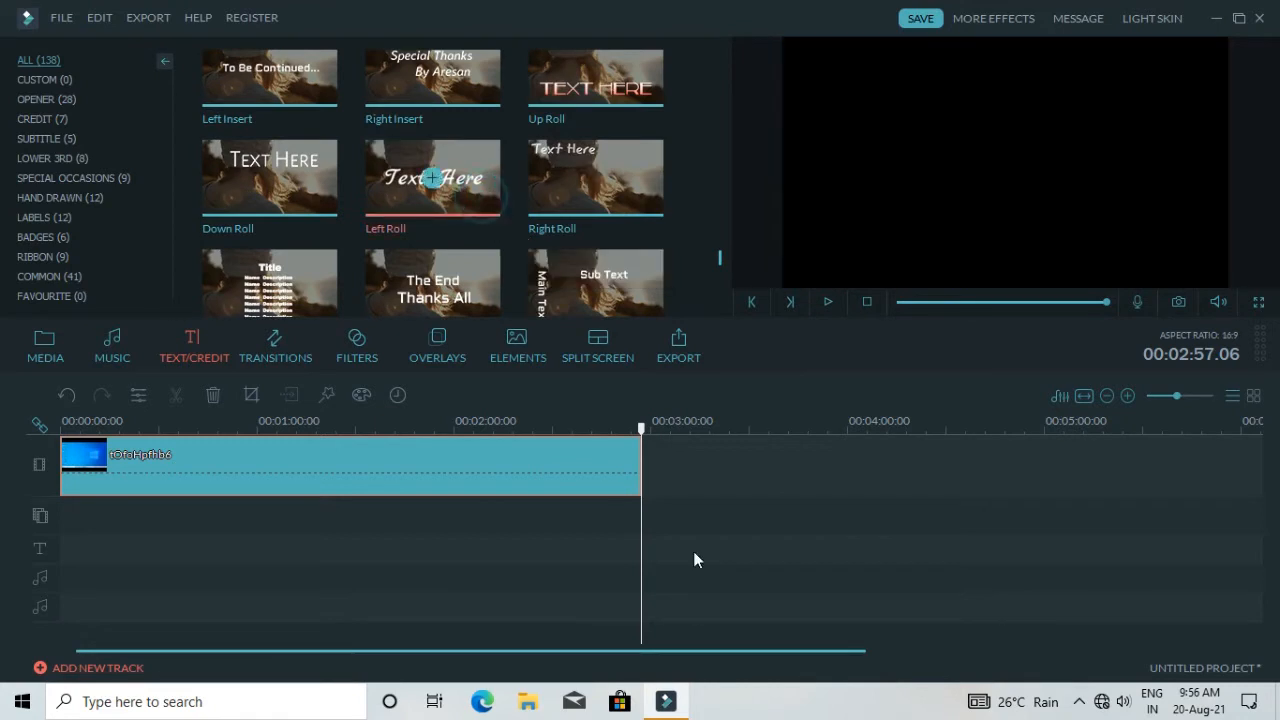
pyautogui.click(696, 560)
pyautogui.click(828, 302)
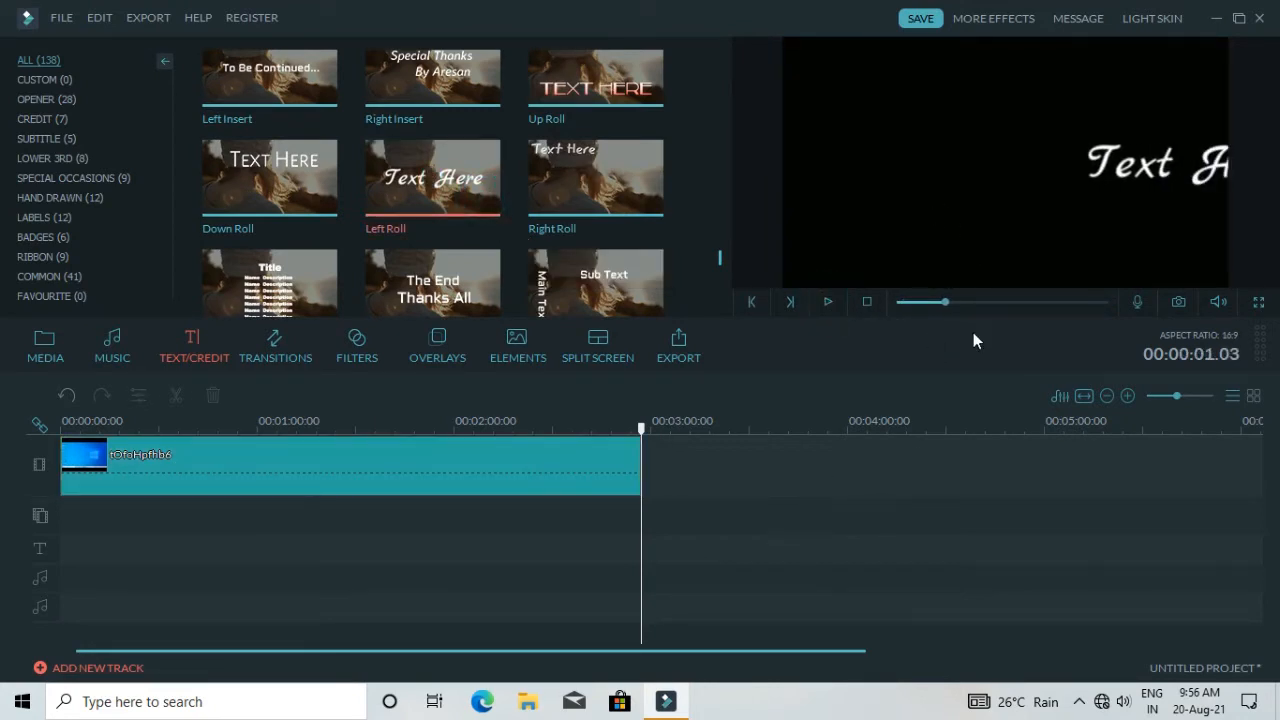
pyautogui.moveTo(465, 171)
pyautogui.moveTo(474, 368); pyautogui.dragTo(68, 548)
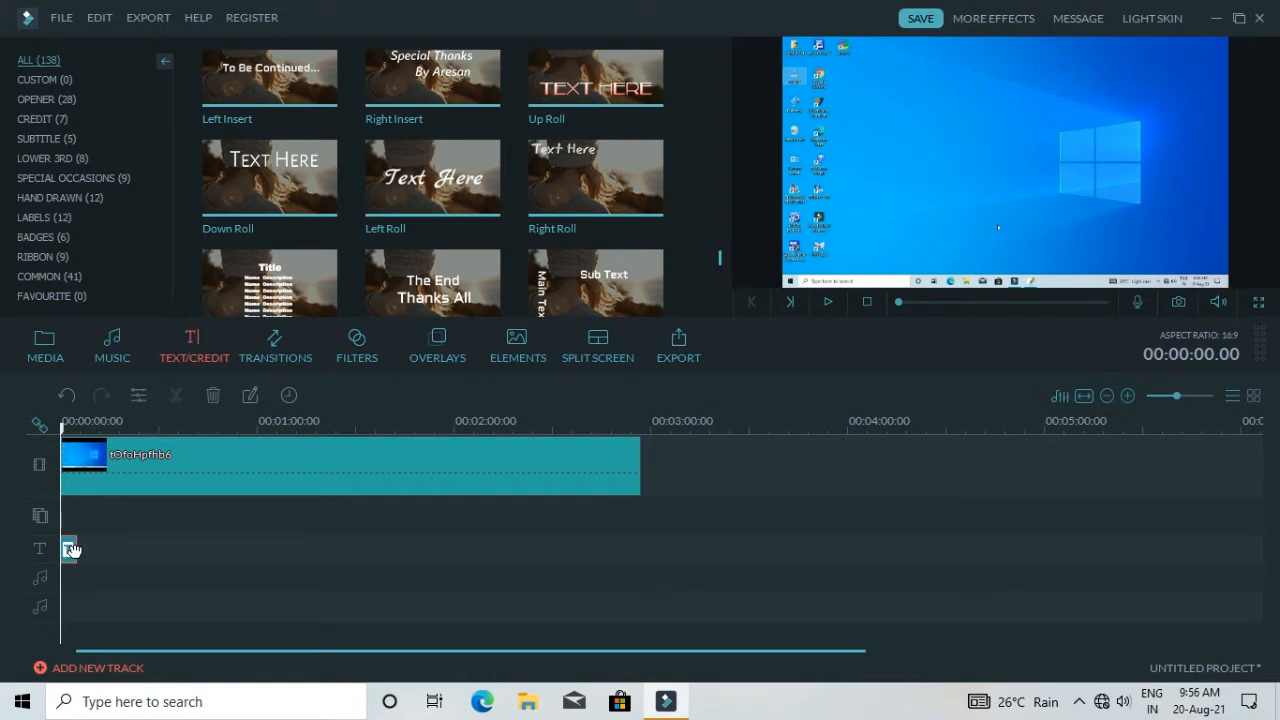
# - Open the Left Roll title for advanced text editing and delete its default text object
pyautogui.doubleClick(70, 548)
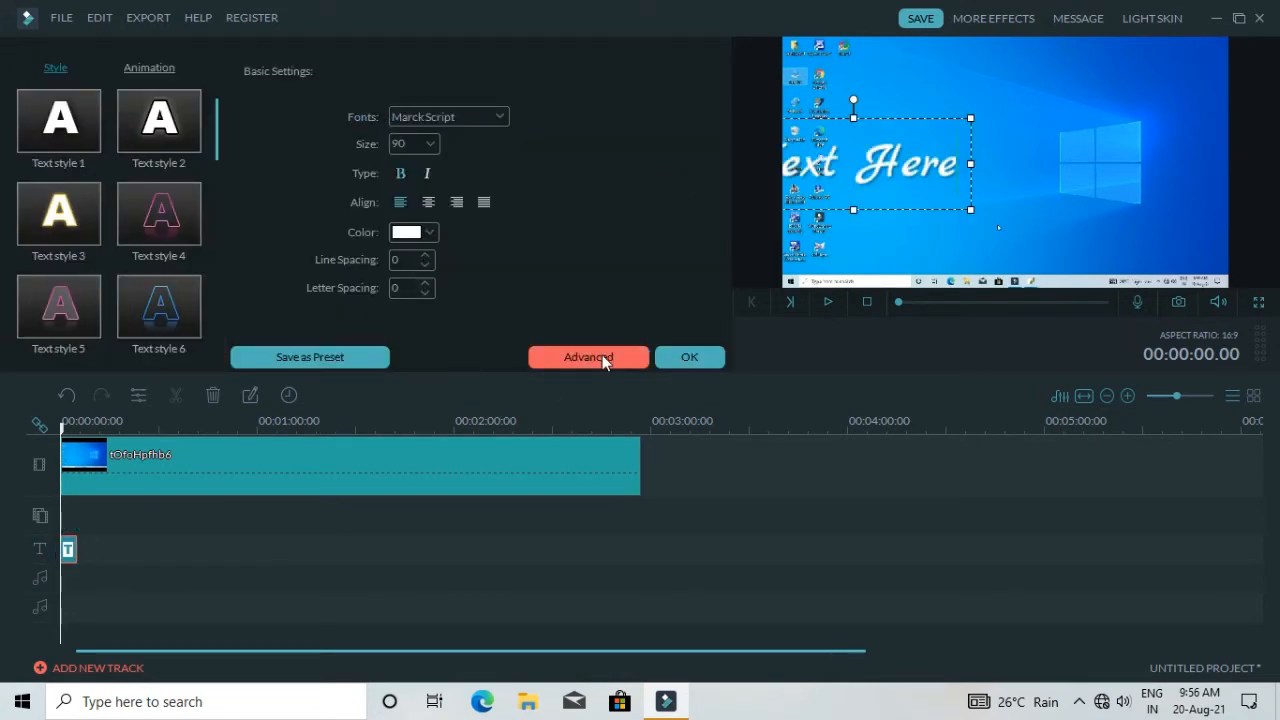
pyautogui.click(600, 357)
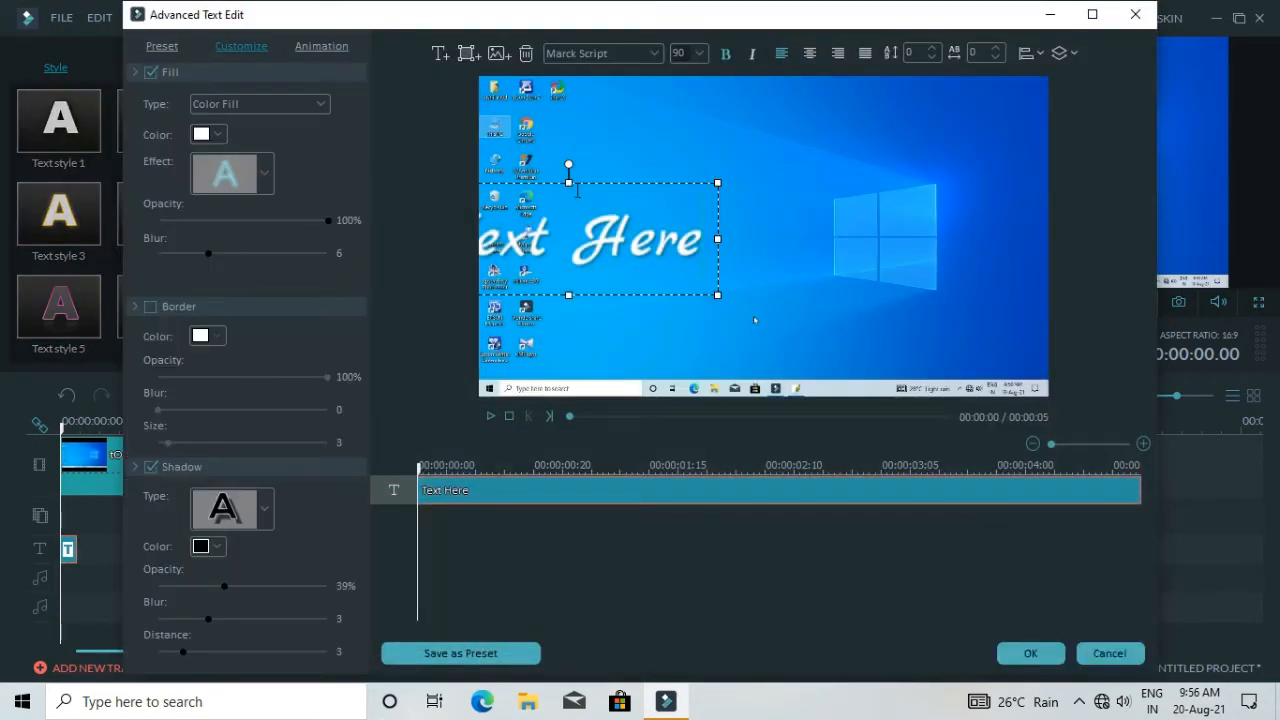
pyautogui.moveTo(557, 183); pyautogui.dragTo(770, 170)
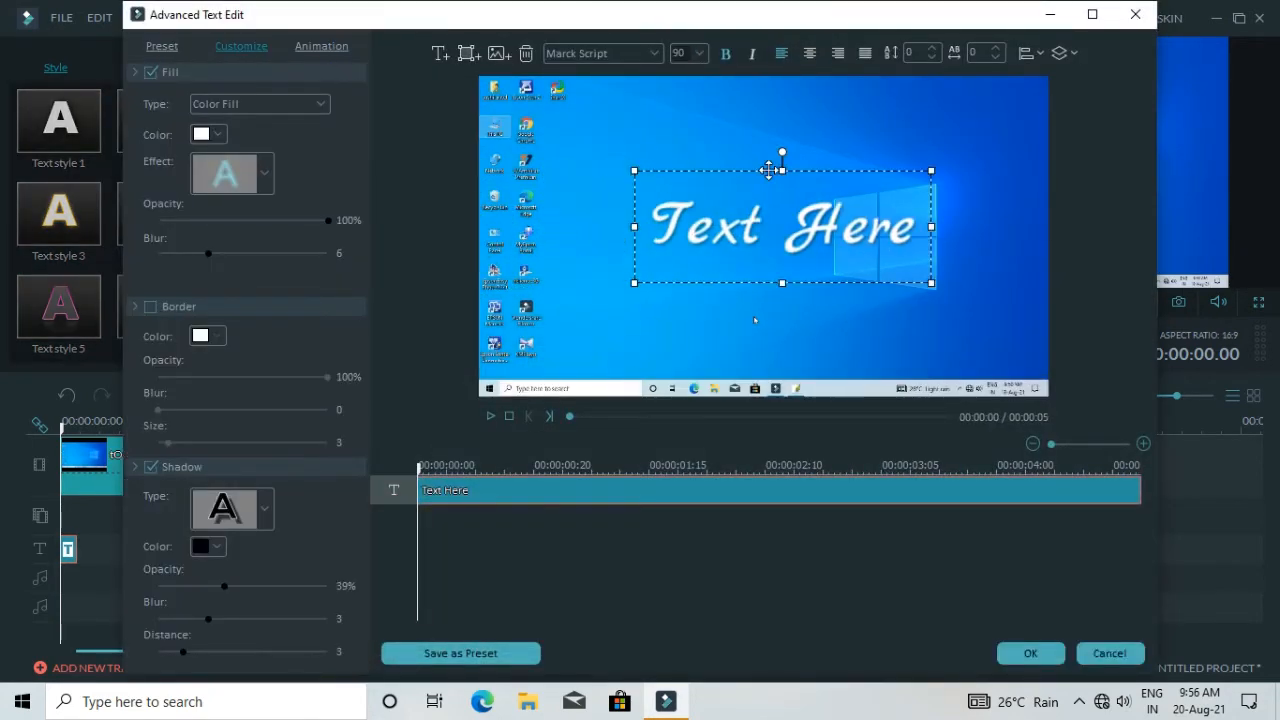
pyautogui.click(526, 54)
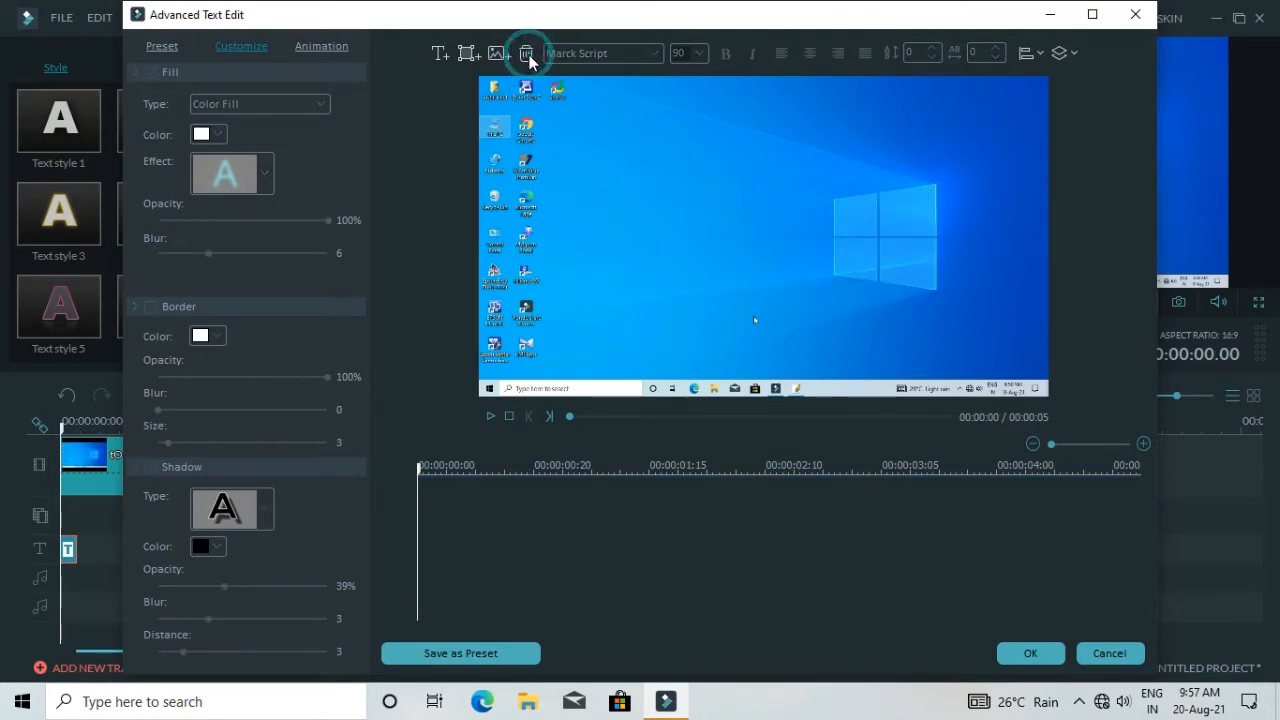
# - Add a rectangle shape and reshape it into a thin strip spanning the full frame width along the bottom edge
pyautogui.click(467, 54)
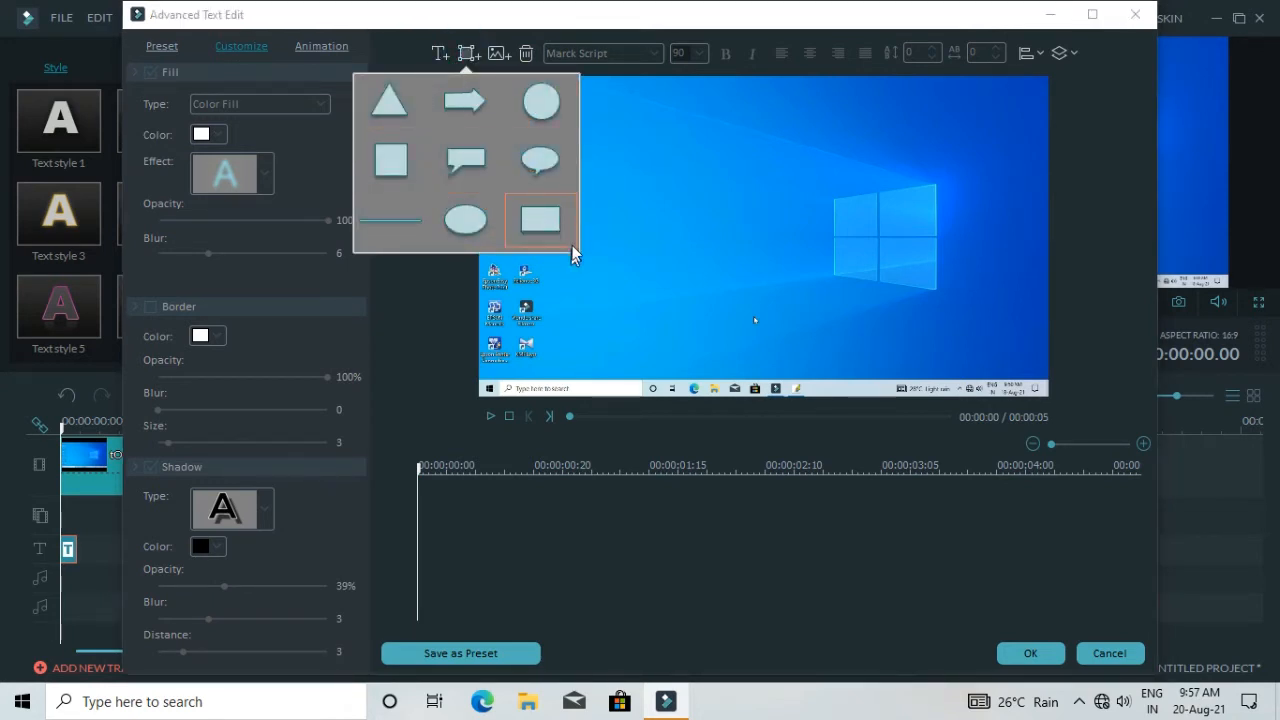
pyautogui.click(541, 220)
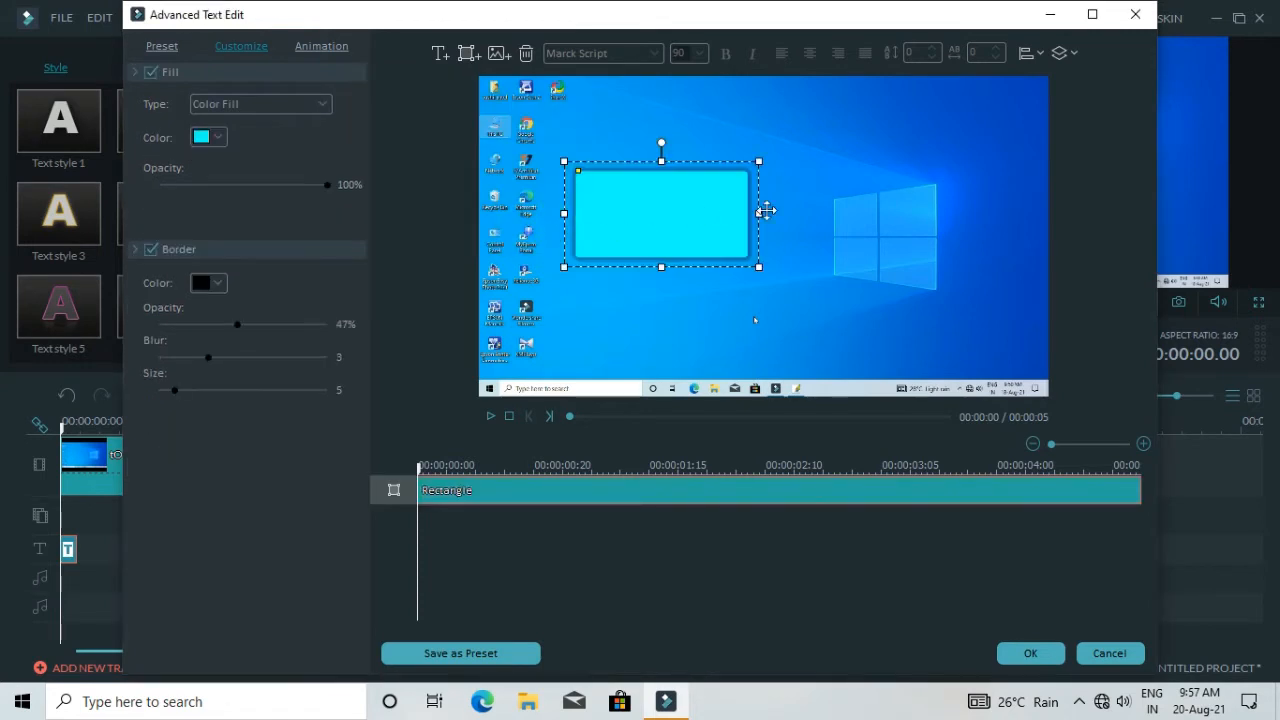
pyautogui.moveTo(760, 213); pyautogui.dragTo(1060, 240)
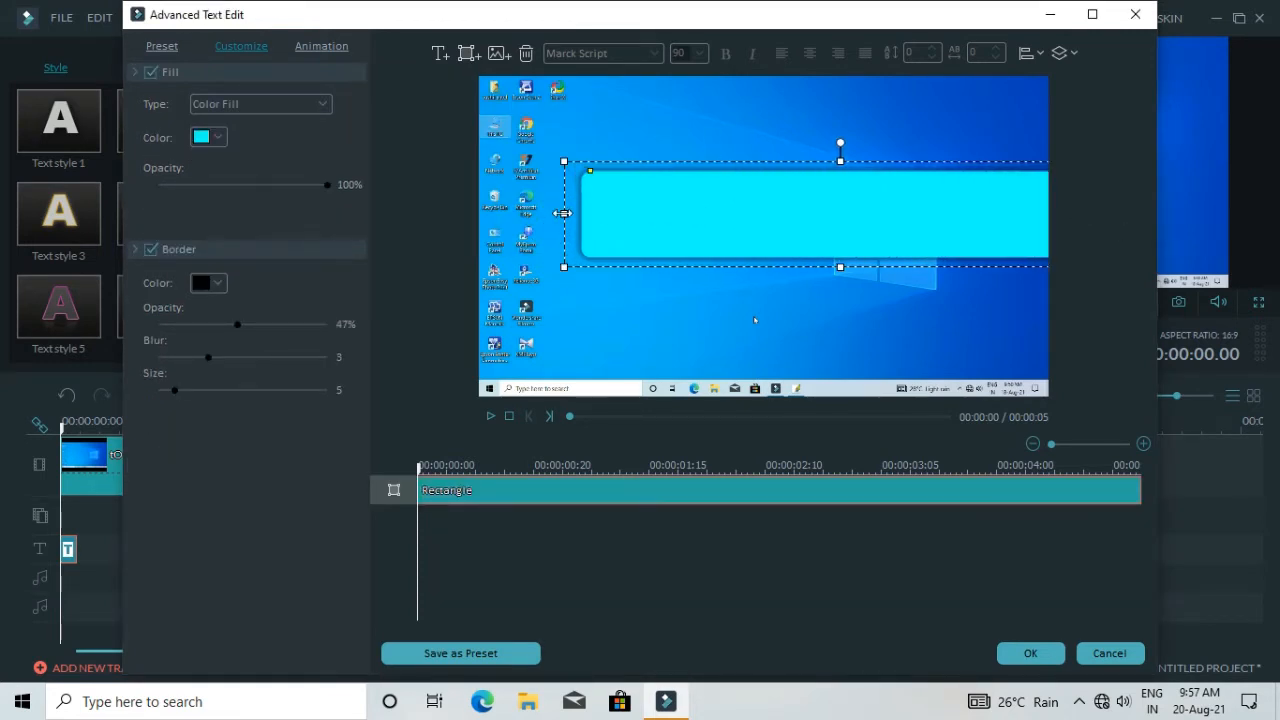
pyautogui.moveTo(563, 213); pyautogui.dragTo(340, 214)
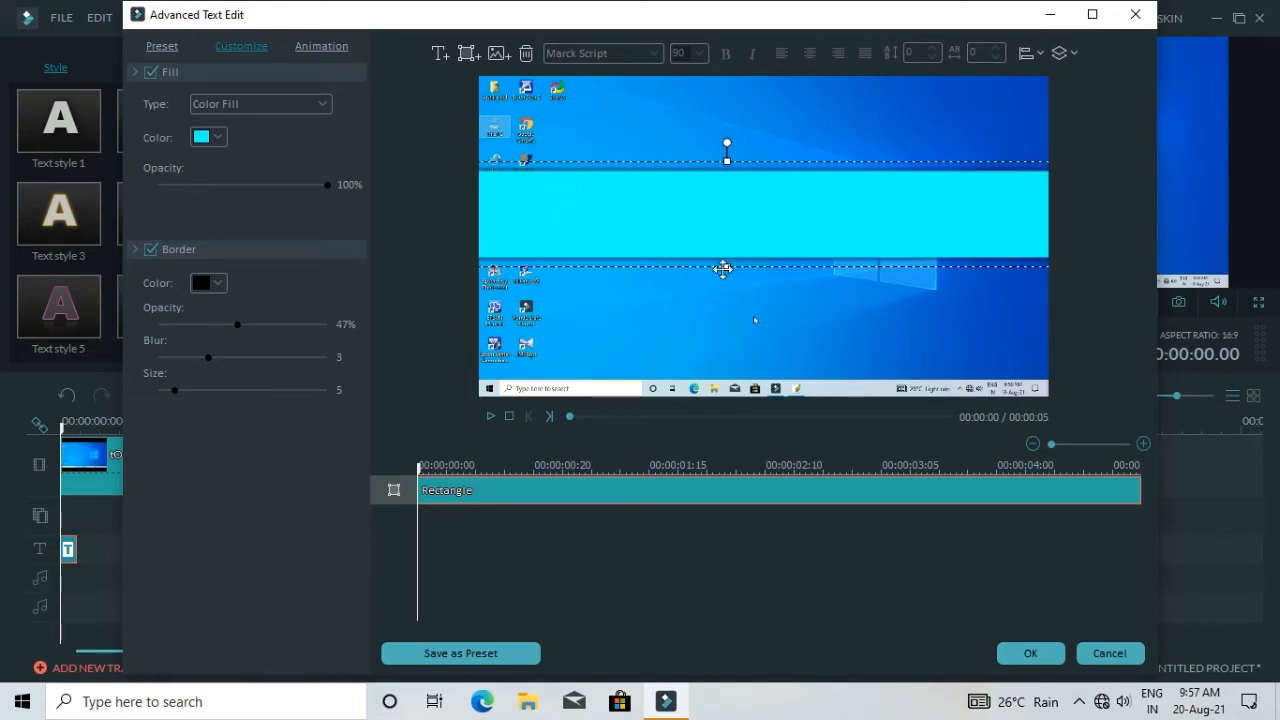
pyautogui.moveTo(727, 262); pyautogui.dragTo(727, 208)
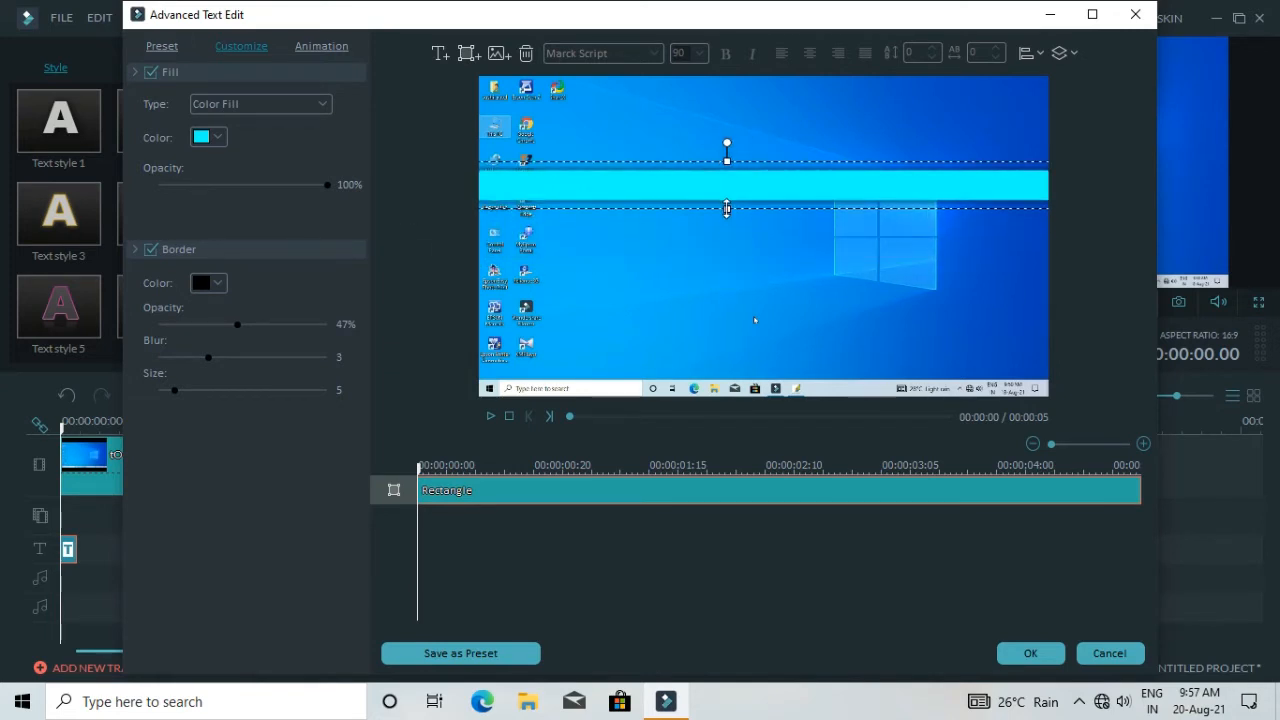
pyautogui.moveTo(727, 161); pyautogui.dragTo(729, 365)
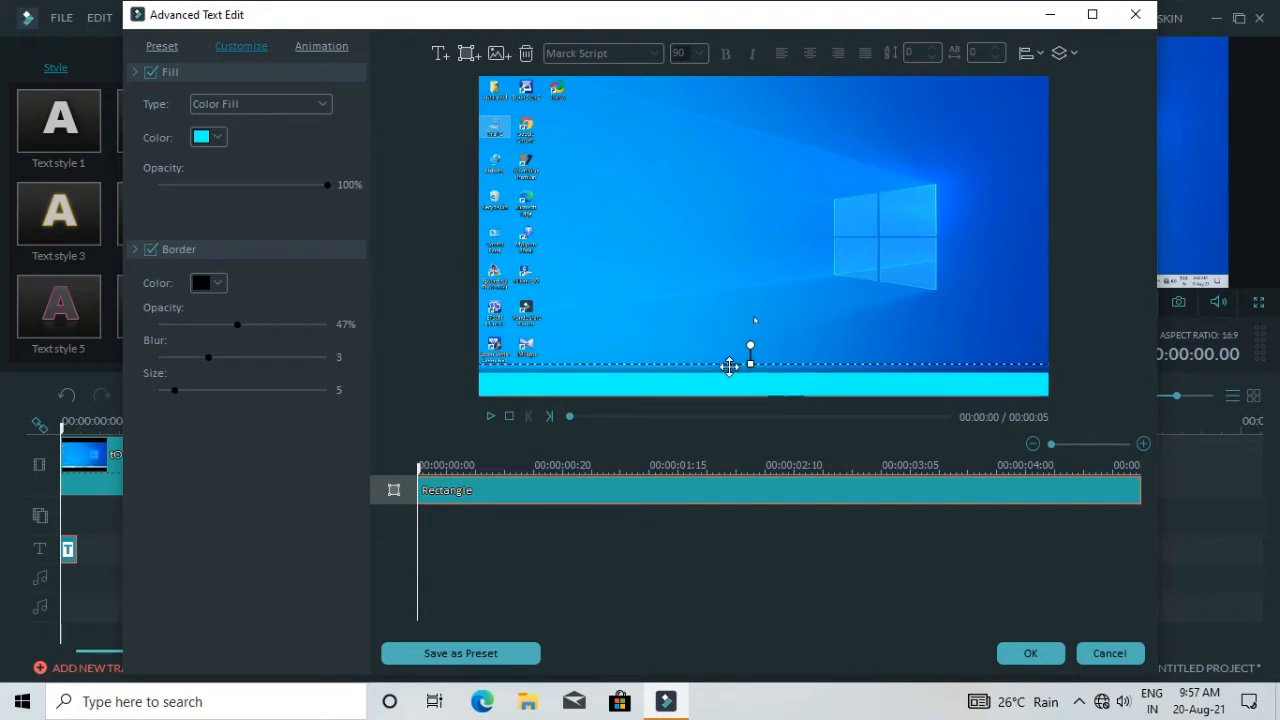
# - Try a yellow fill on the rectangle strip and set the fill back to cyan
pyautogui.click(219, 139)
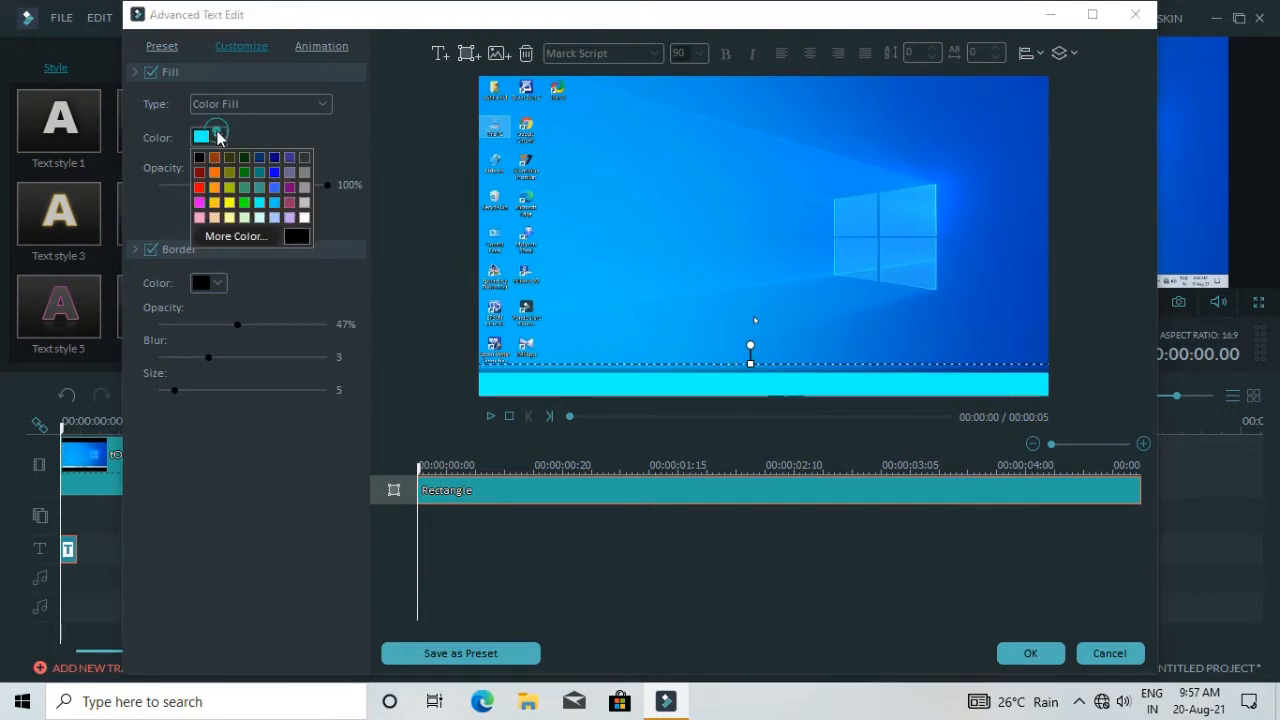
pyautogui.click(230, 204)
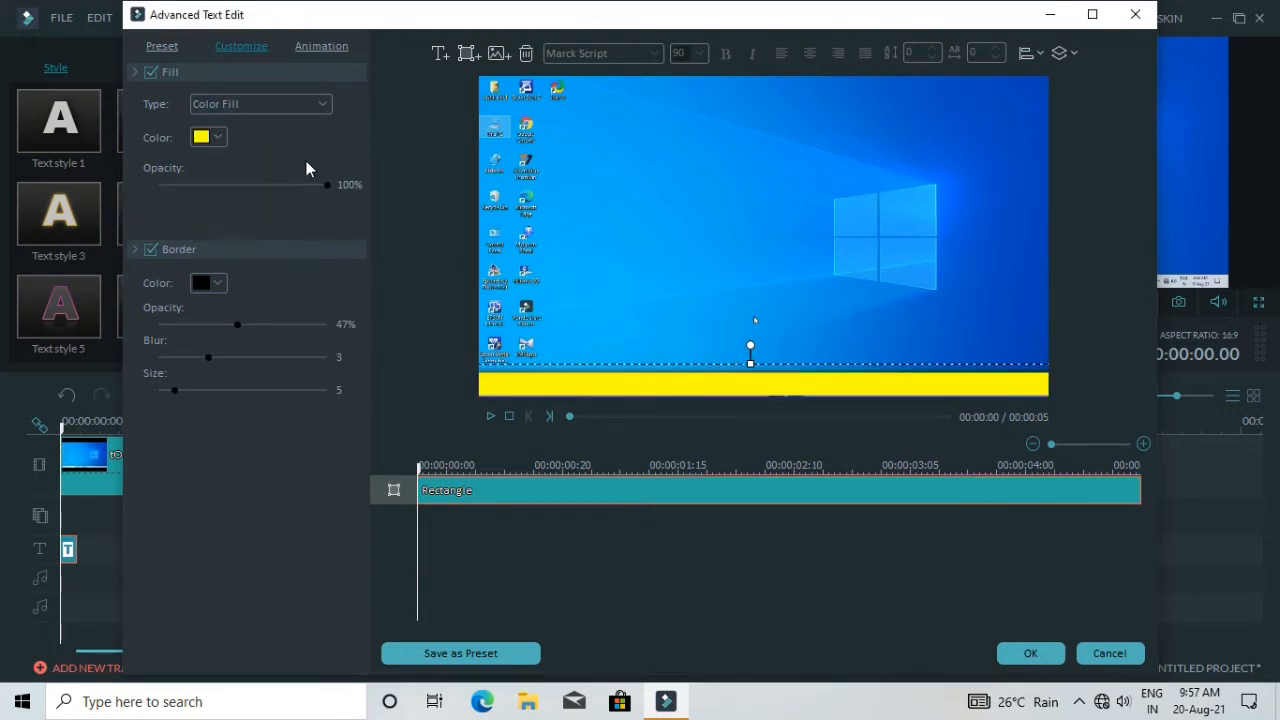
pyautogui.click(221, 141)
pyautogui.click(258, 204)
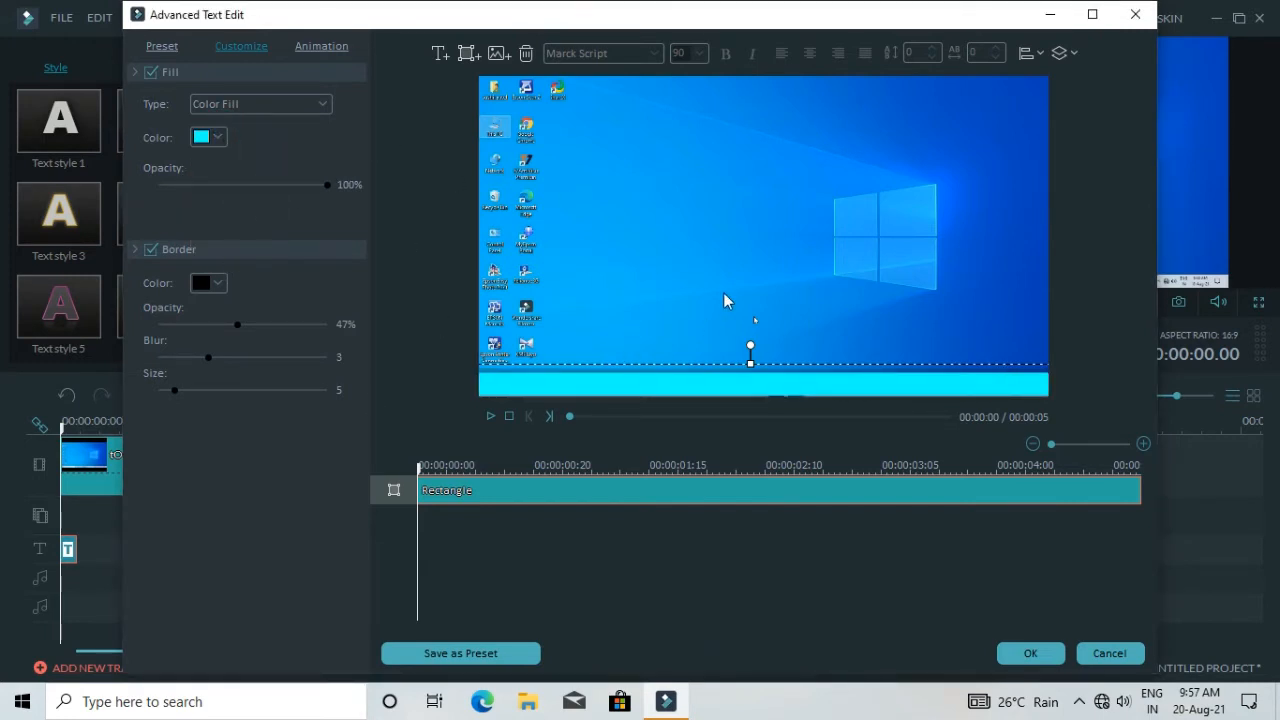
# - Add a new text box to the title and clear all of its placeholder text
pyautogui.click(438, 53)
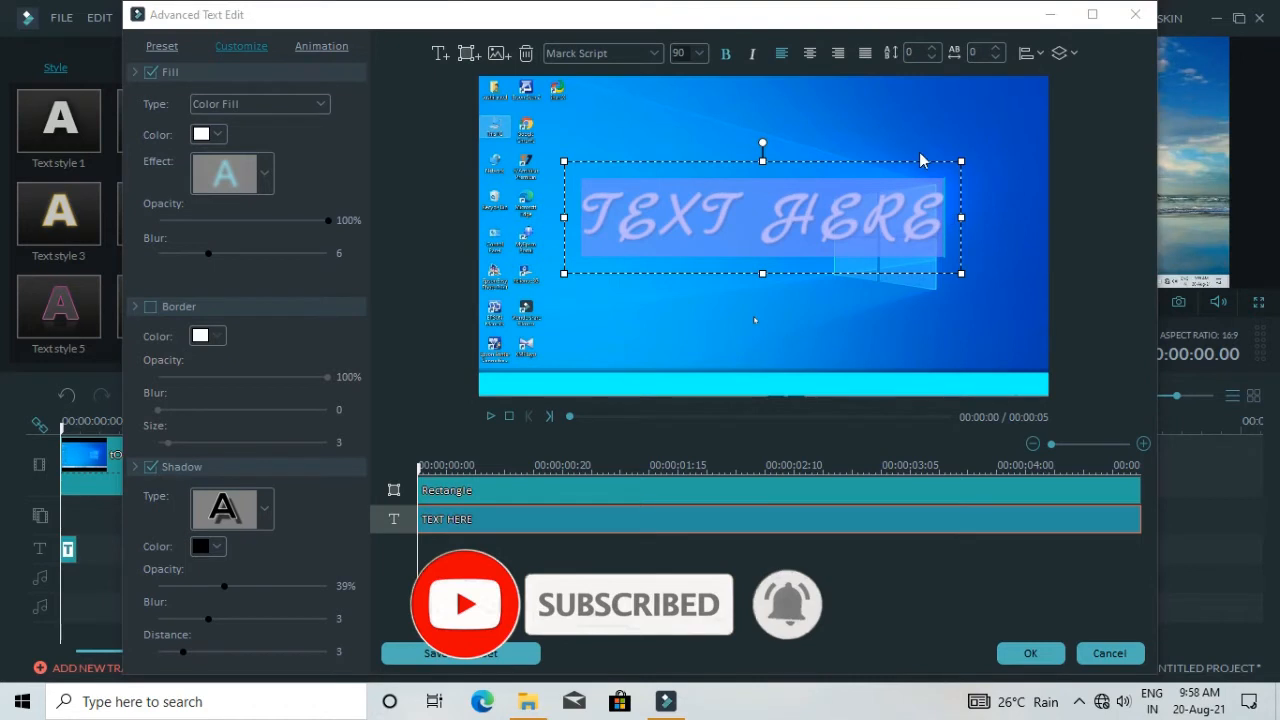
pyautogui.click(955, 222)
pyautogui.click(862, 216)
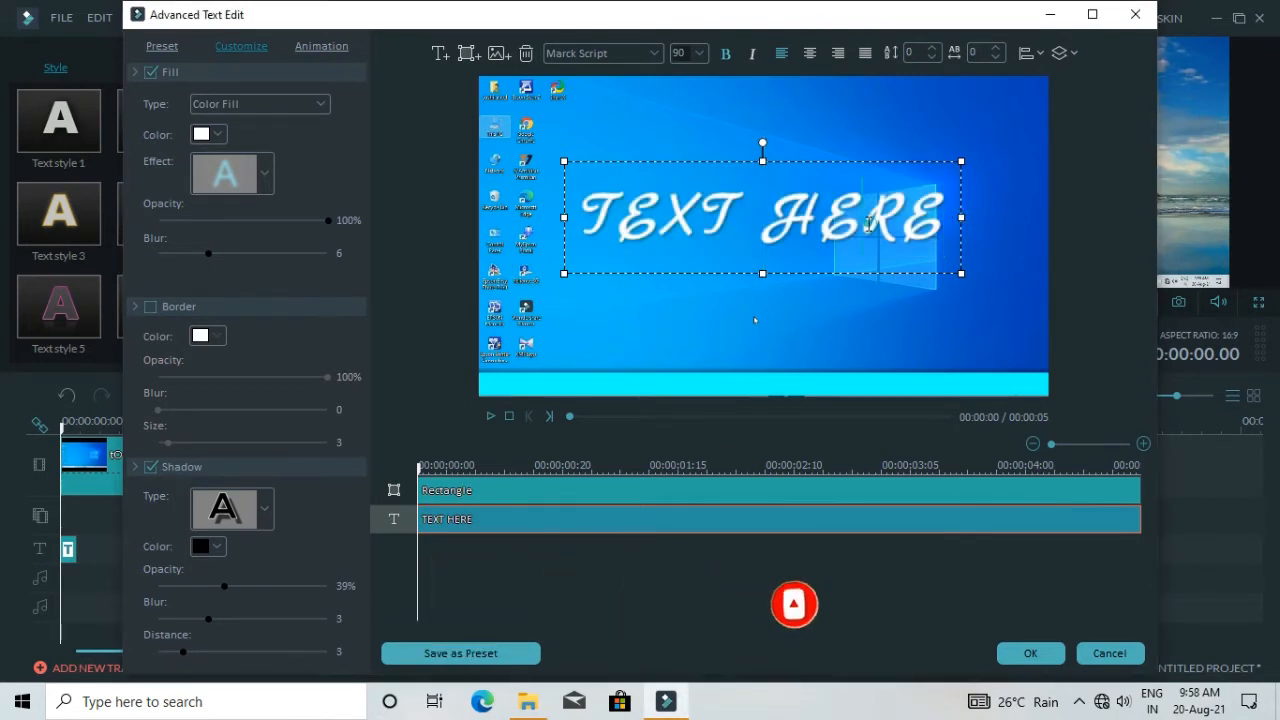
pyautogui.press('BackSpace')
pyautogui.click(905, 214)
pyautogui.press('BackSpace')
pyautogui.press('BackSpace')
pyautogui.press('BackSpace')
pyautogui.press('BackSpace')
pyautogui.press('BackSpace')
pyautogui.press('BackSpace')
pyautogui.press('BackSpace')
pyautogui.press('BackSpace')
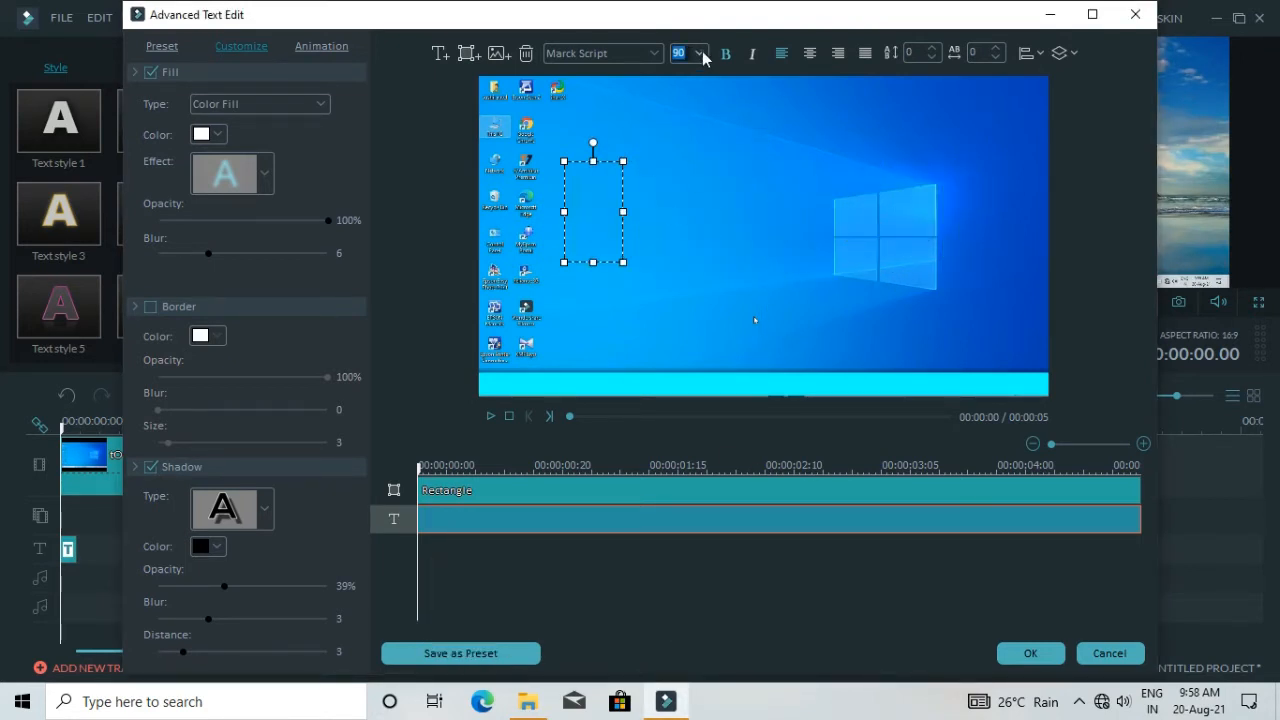
# - Set the new text box's font size to 20 and its font to Agency FB
pyautogui.click(700, 55)
pyautogui.scroll(5, 693, 108)
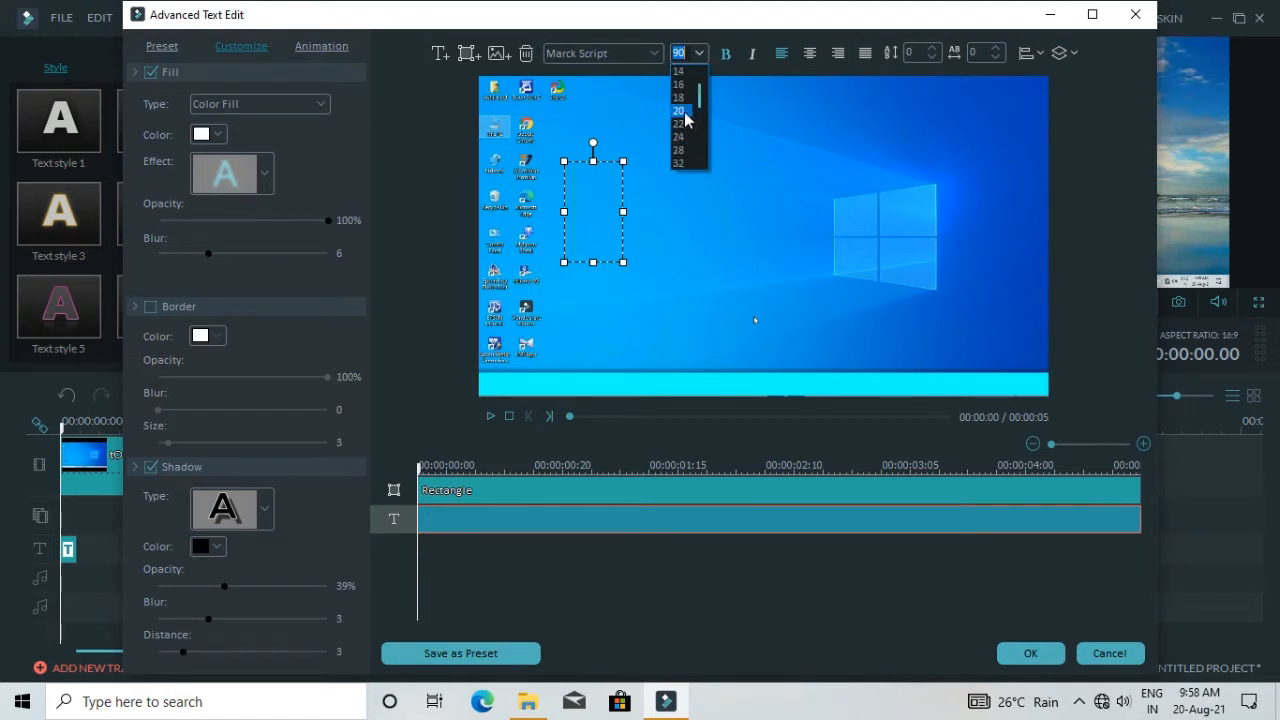
pyautogui.click(684, 112)
pyautogui.click(654, 53)
pyautogui.scroll(10, 626, 120)
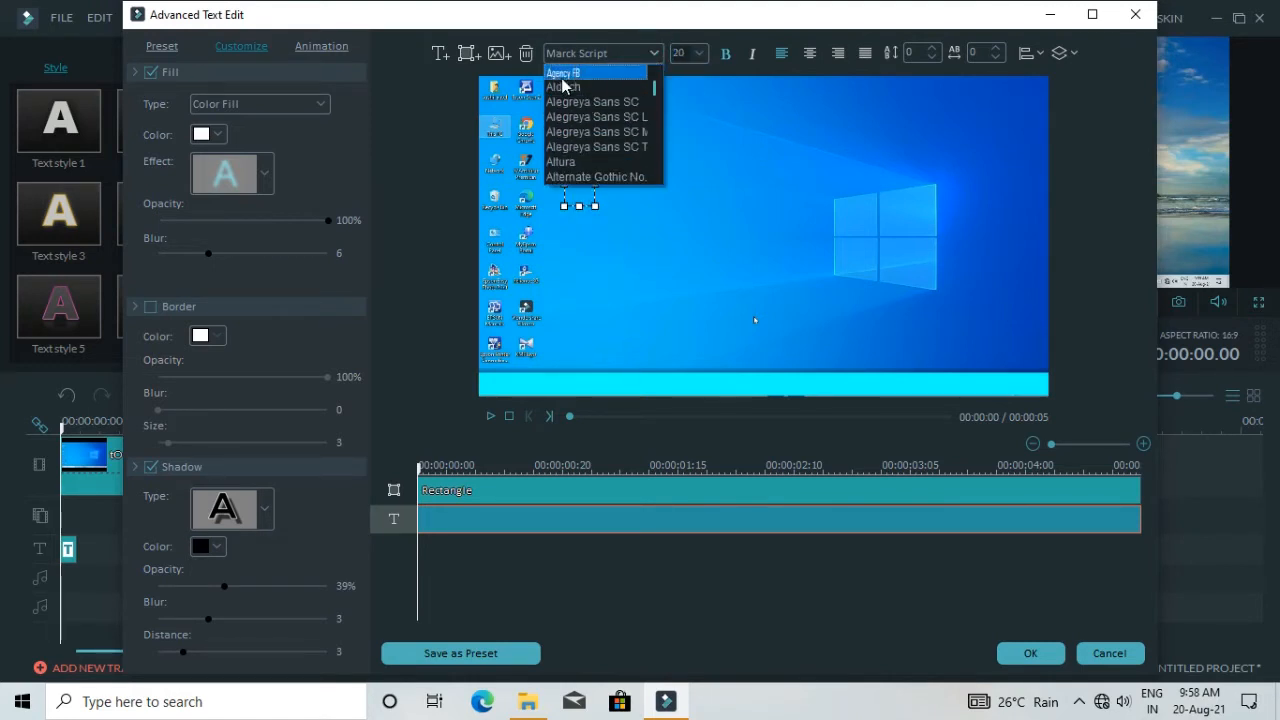
pyautogui.click(562, 77)
pyautogui.press('Down')
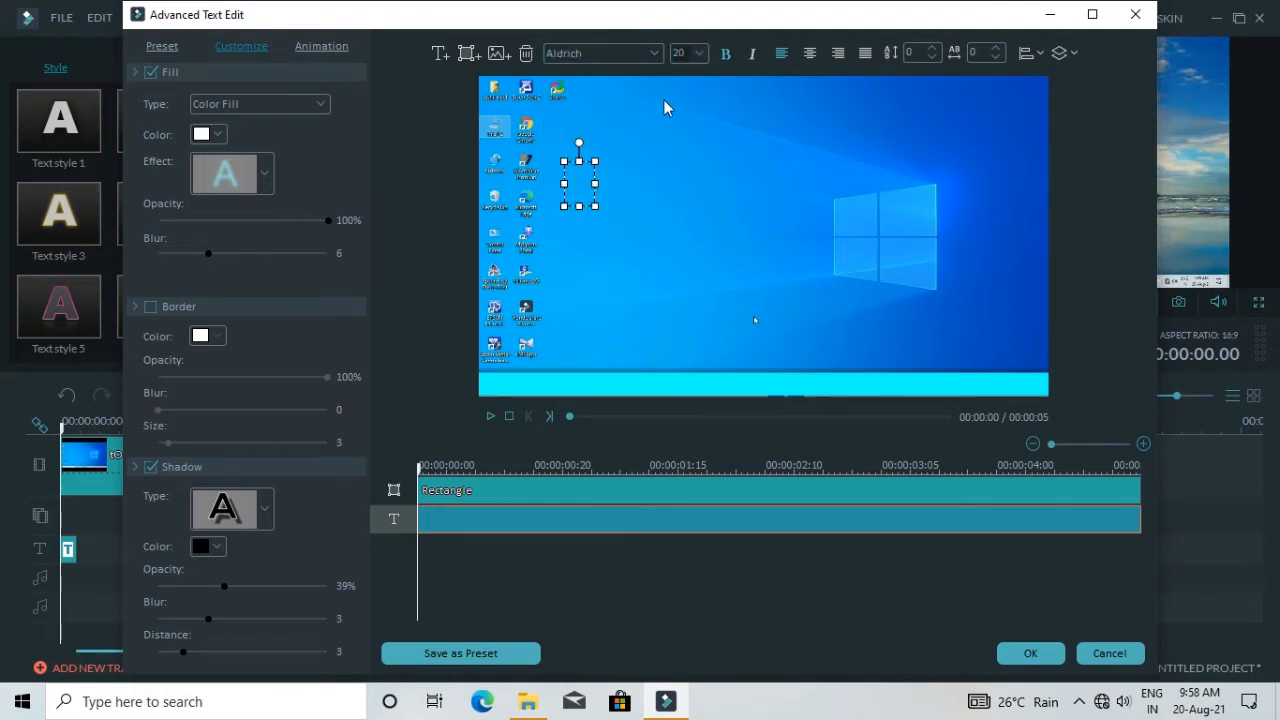
pyautogui.press('g')
pyautogui.click(637, 53)
pyautogui.click(597, 76)
# - Enter "agar" as the first word of the ticker text and set its fill colour to black
pyautogui.write('a')
pyautogui.click(220, 135)
pyautogui.click(197, 143)
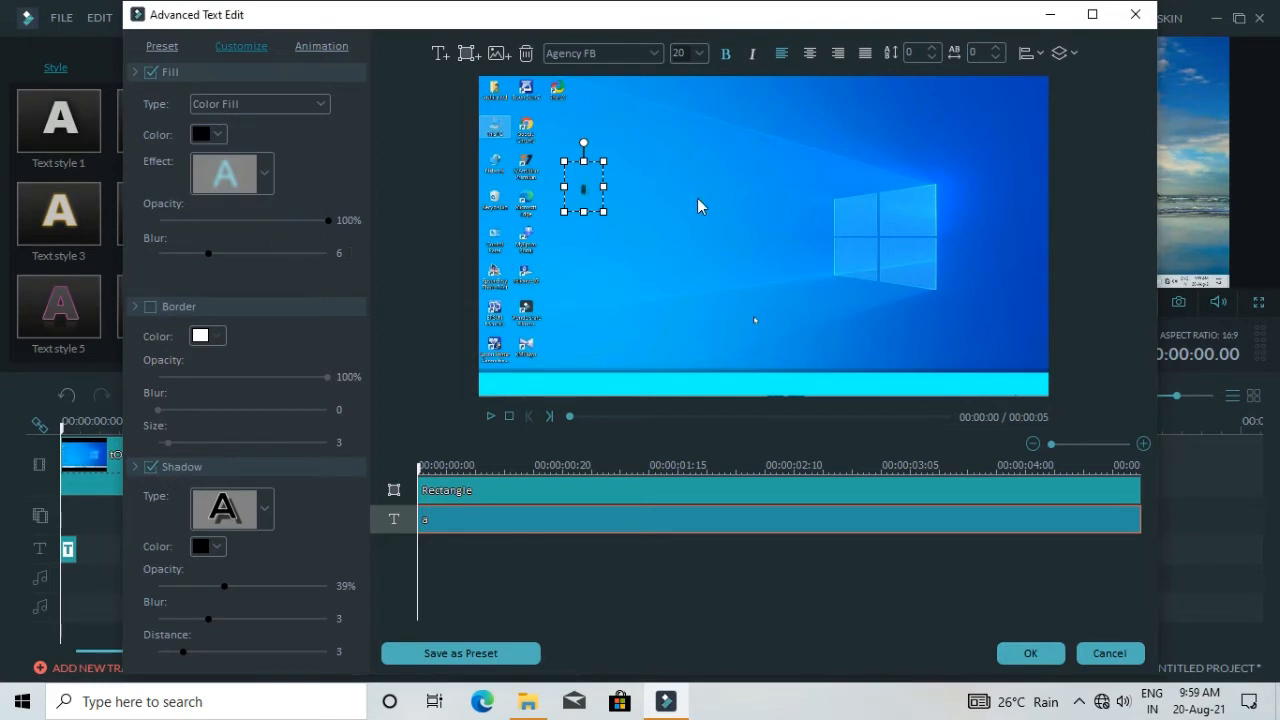
pyautogui.write('gar')
# - Enable the white border on the text and switch its fill effect to the plain style without blur
pyautogui.click(151, 307)
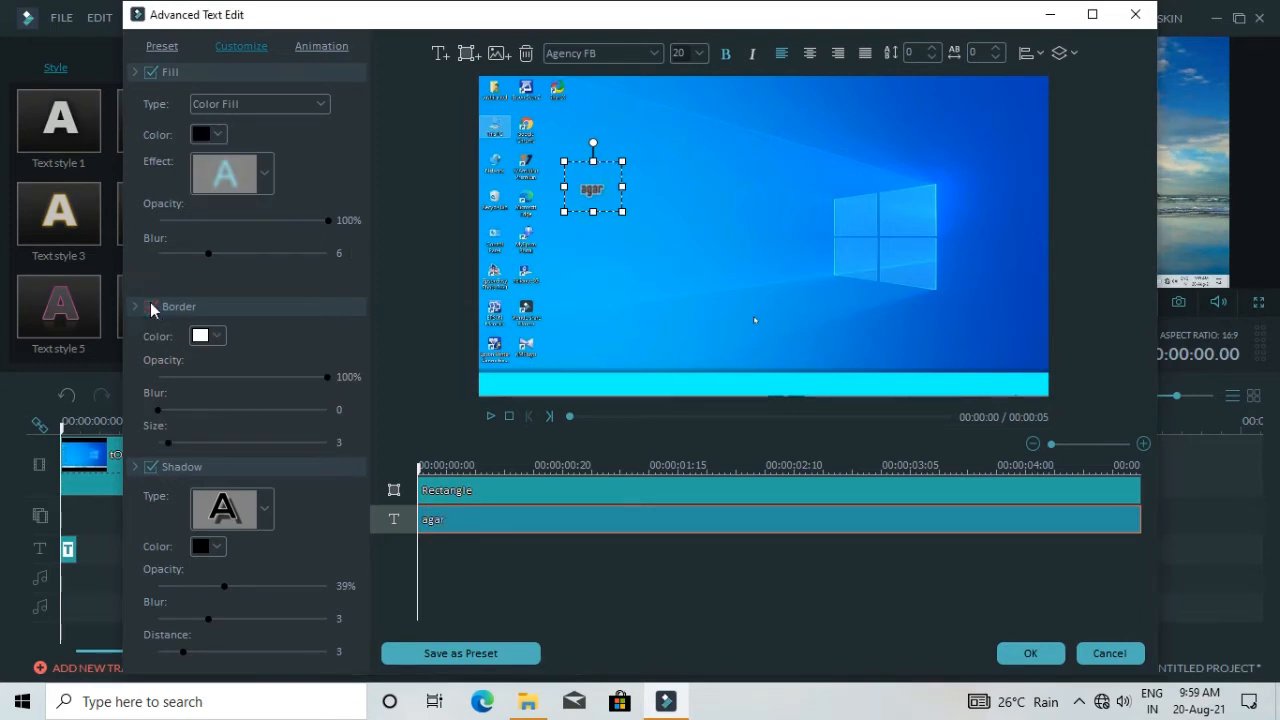
pyautogui.click(264, 173)
pyautogui.click(217, 209)
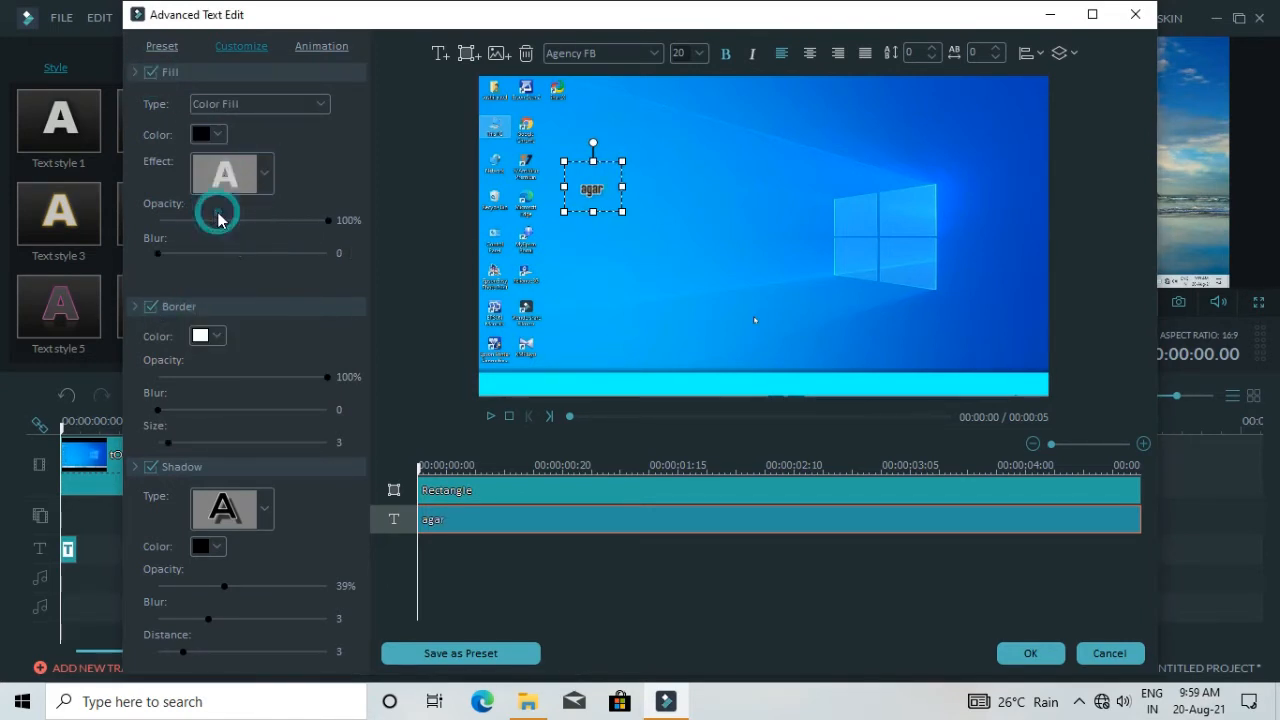
pyautogui.click(152, 307)
pyautogui.click(152, 307)
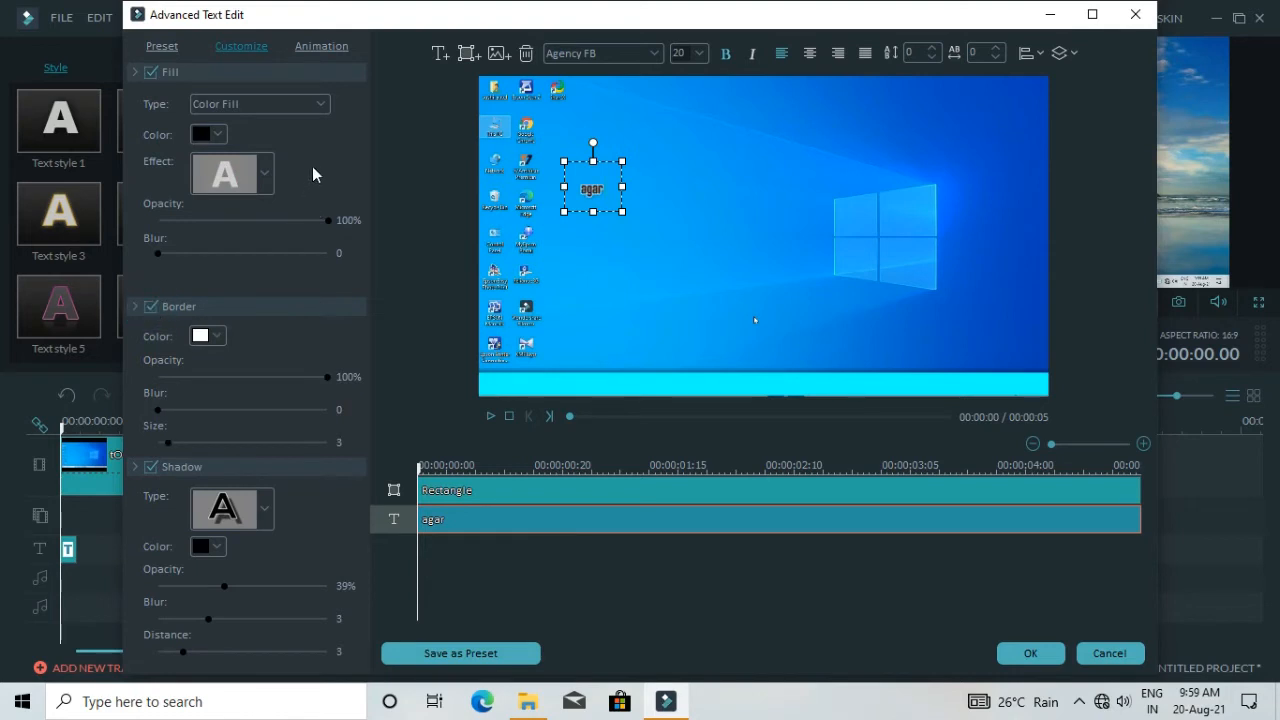
pyautogui.press('space')
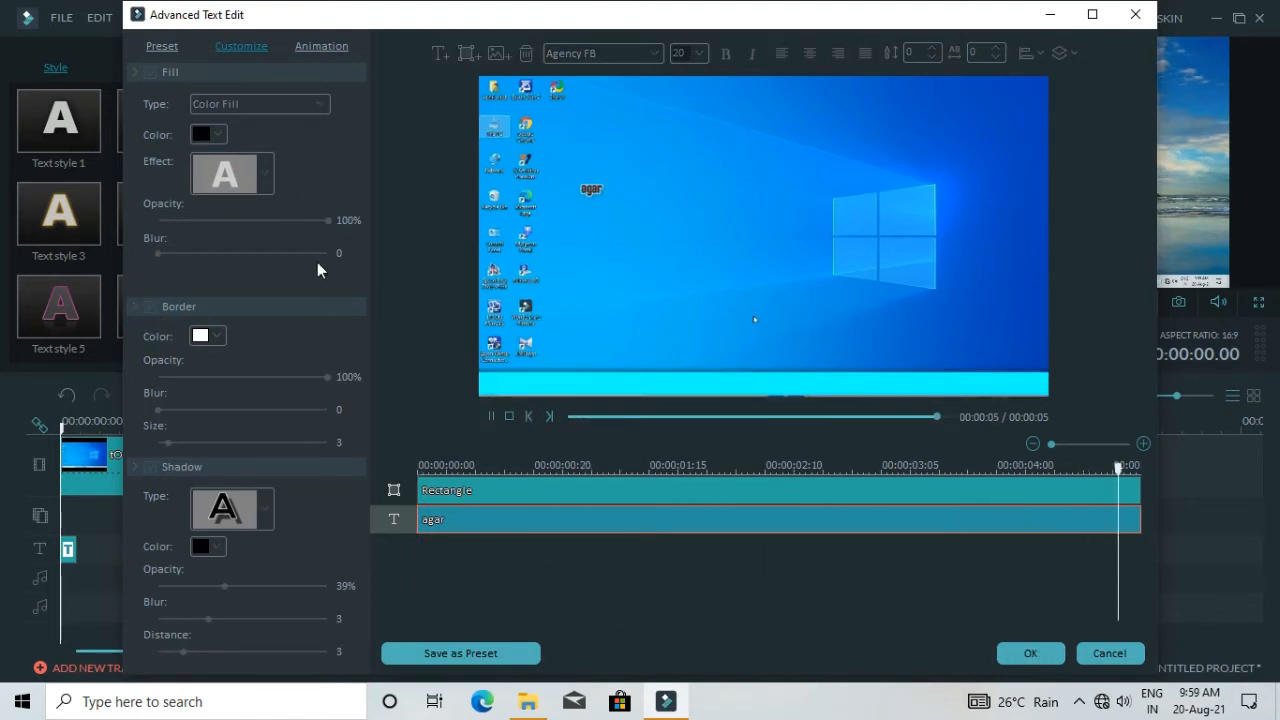
pyautogui.click(508, 416)
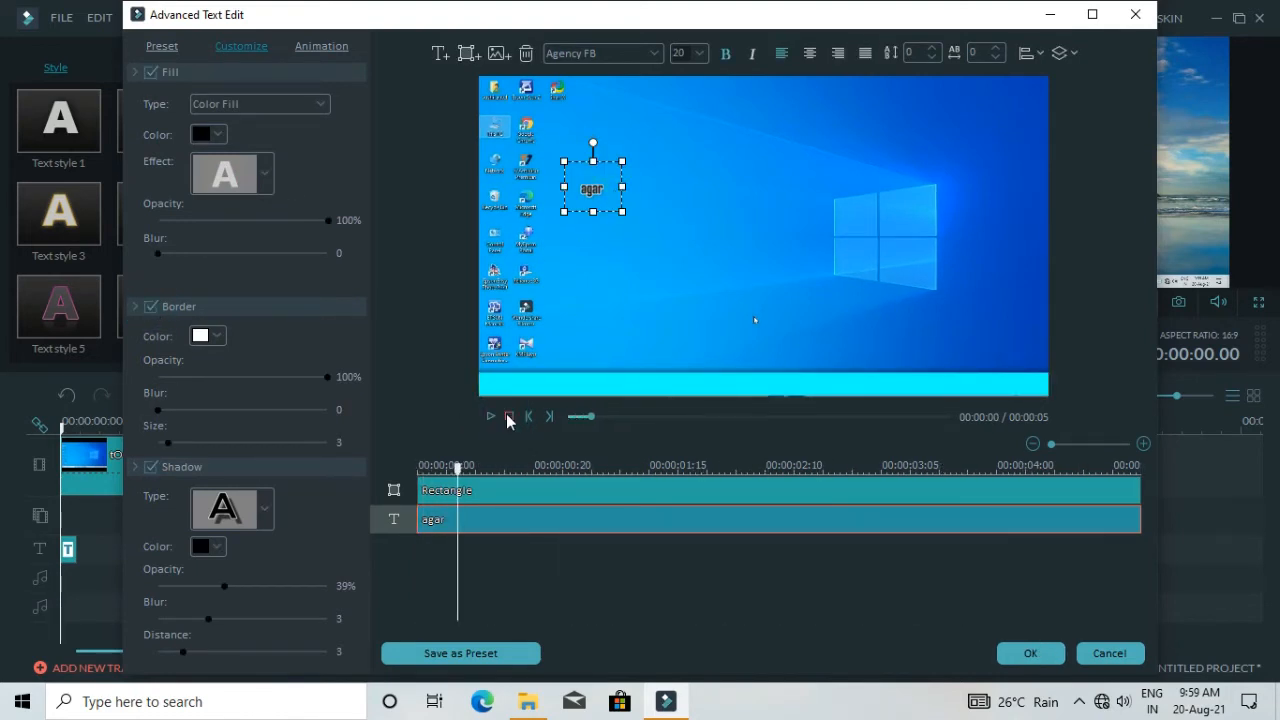
pyautogui.click(490, 416)
# - Complete the text as "agar aap ko hamara video pasand aaya to video ko like share & subscribe jarur kare dhanyawad" and move it onto the strip
pyautogui.write('aap k')
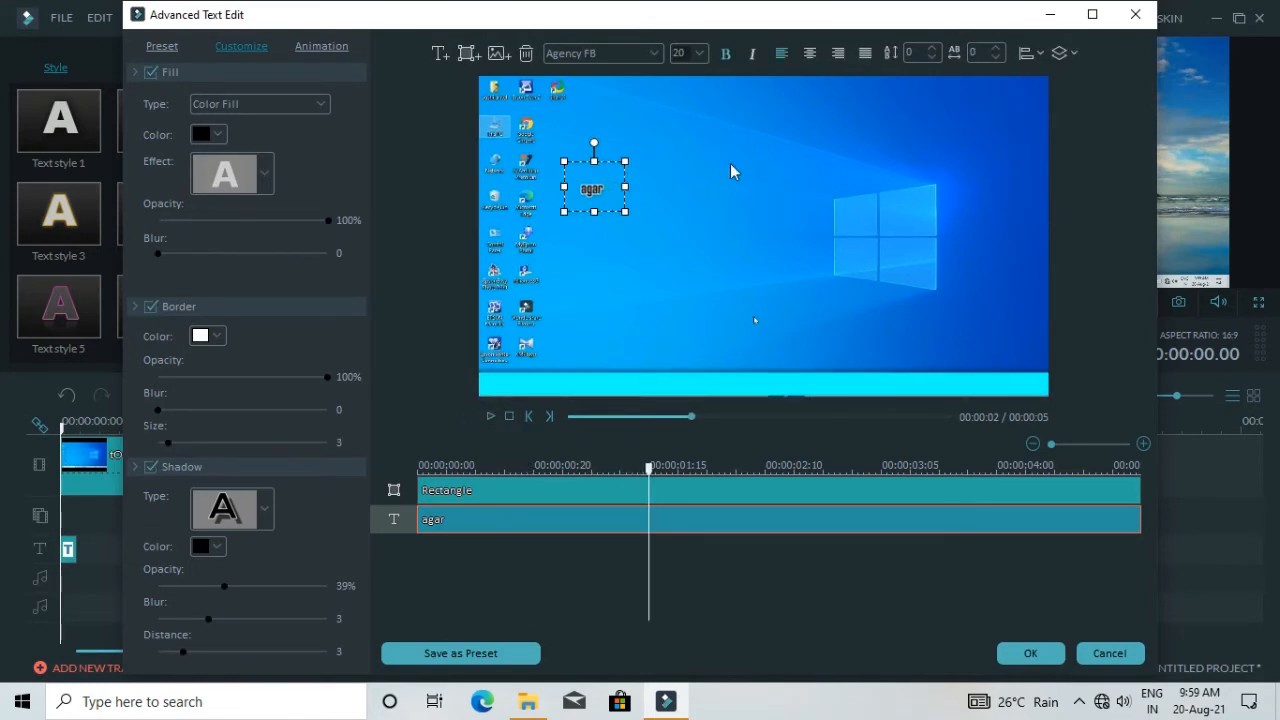
pyautogui.write('o')
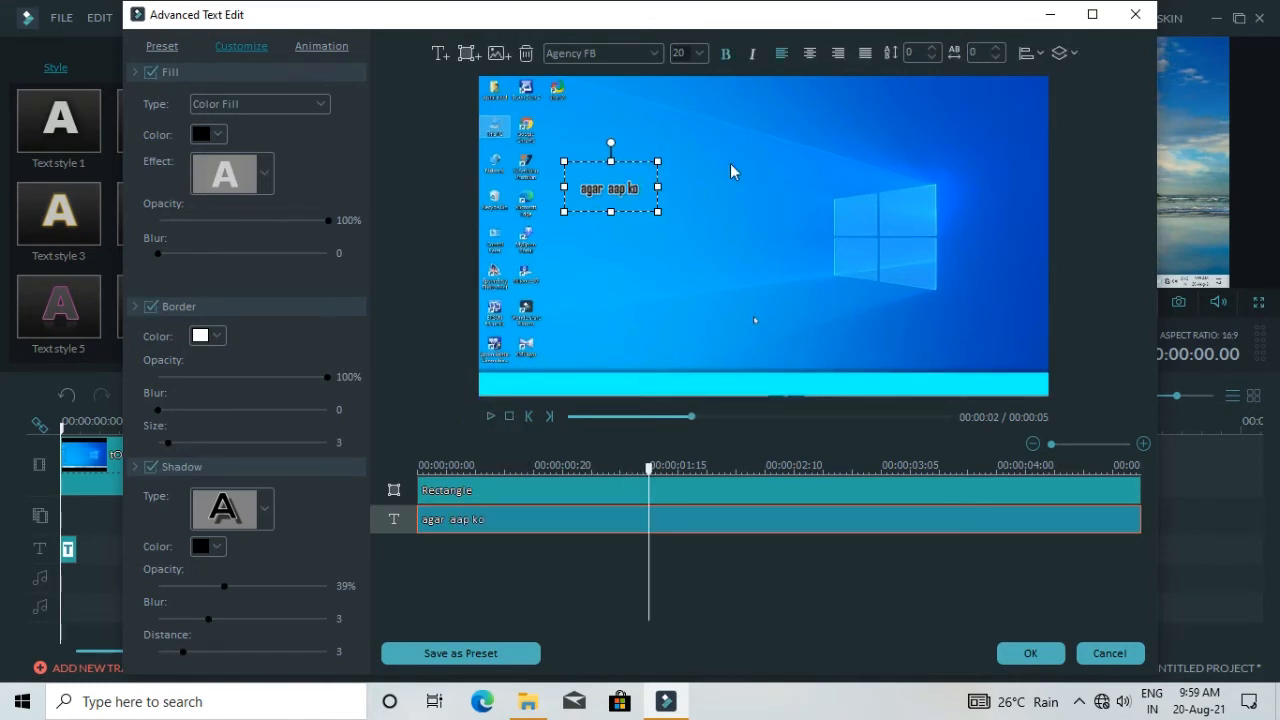
pyautogui.write(' hamara')
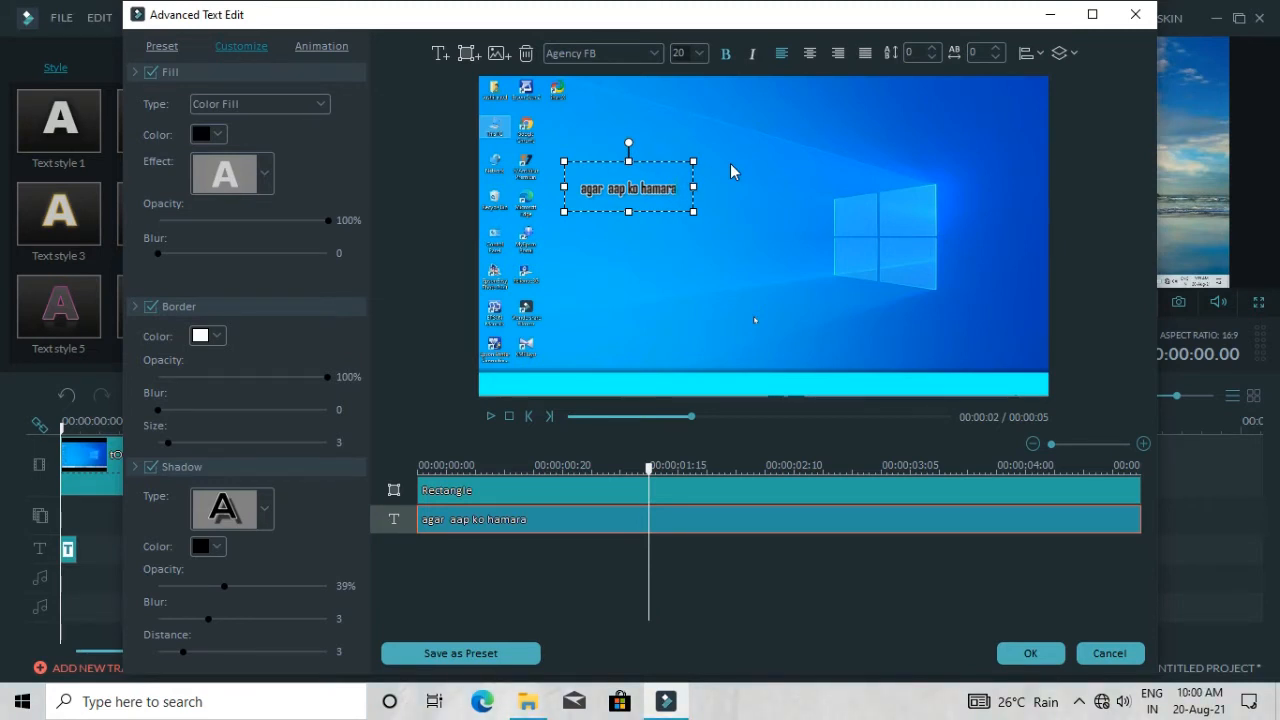
pyautogui.write(' video pasand')
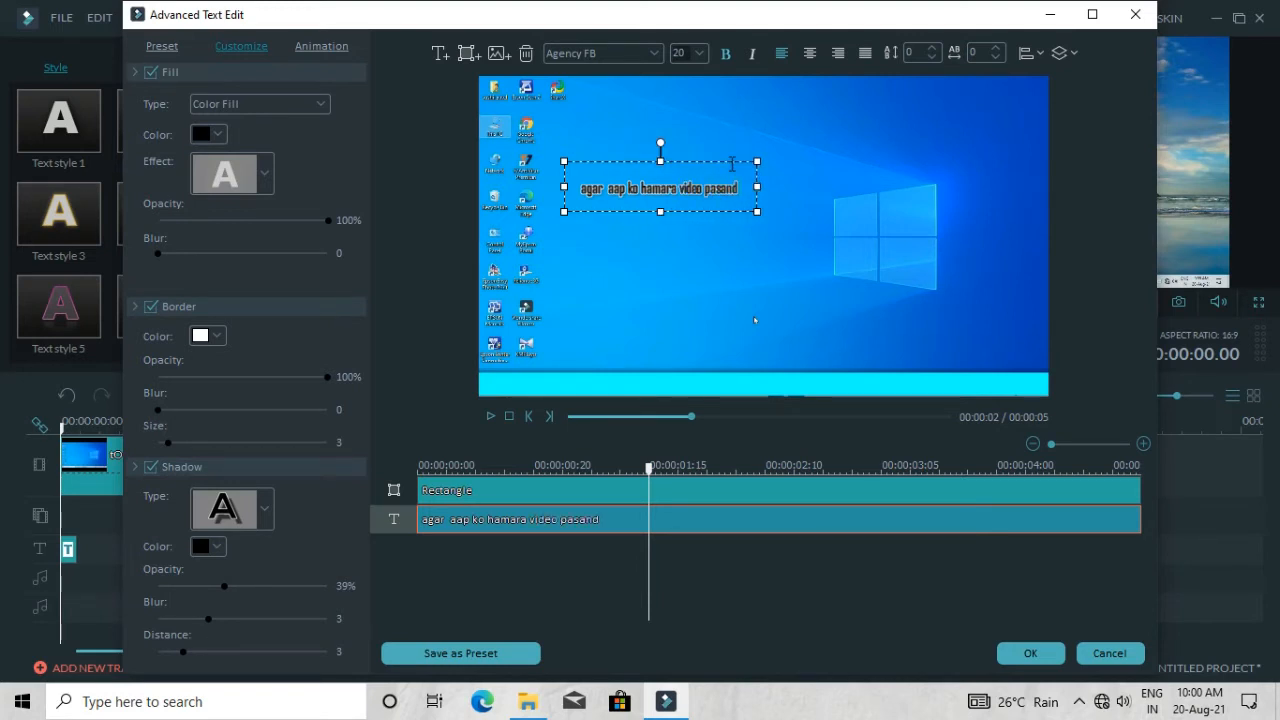
pyautogui.write(' aaya')
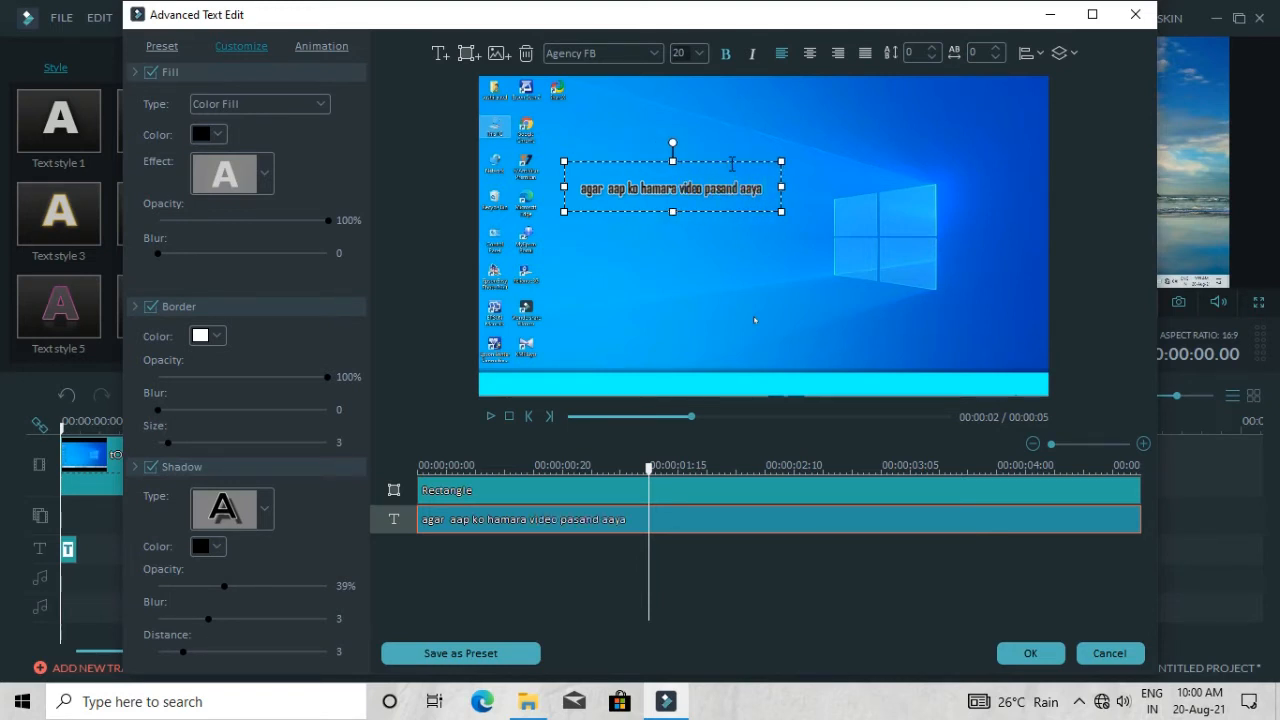
pyautogui.write(' to video')
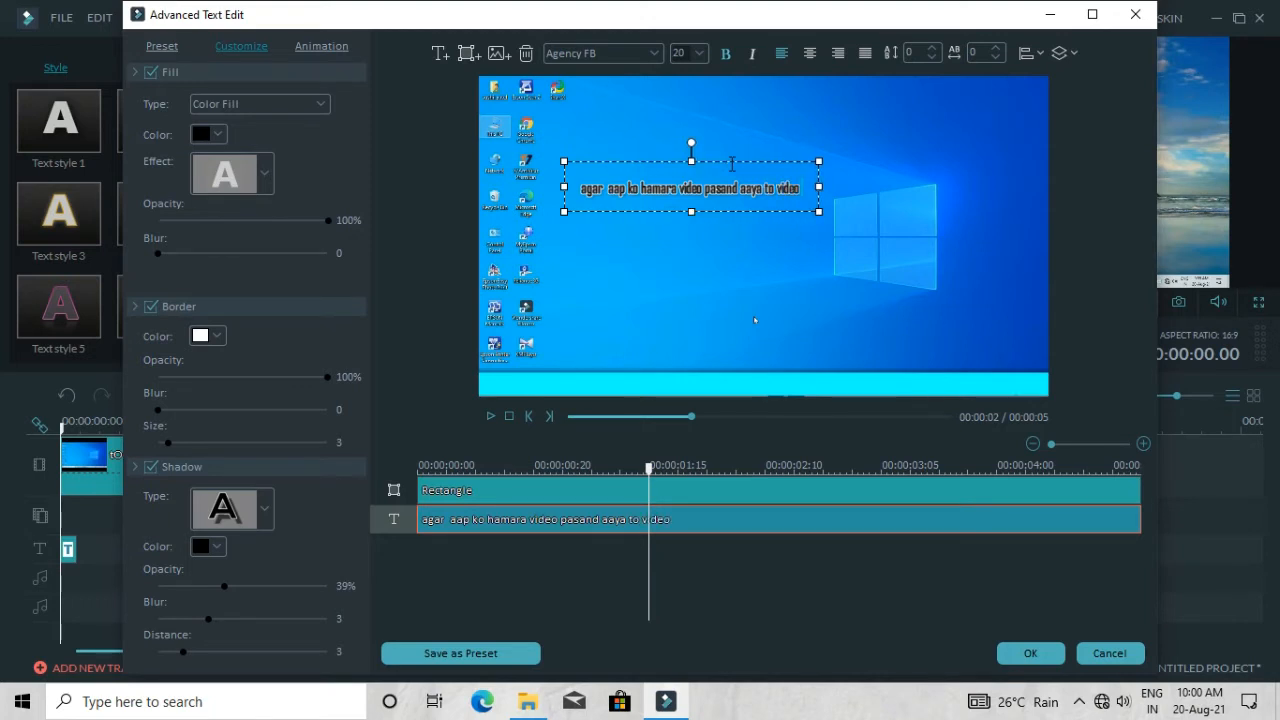
pyautogui.write(' ko like')
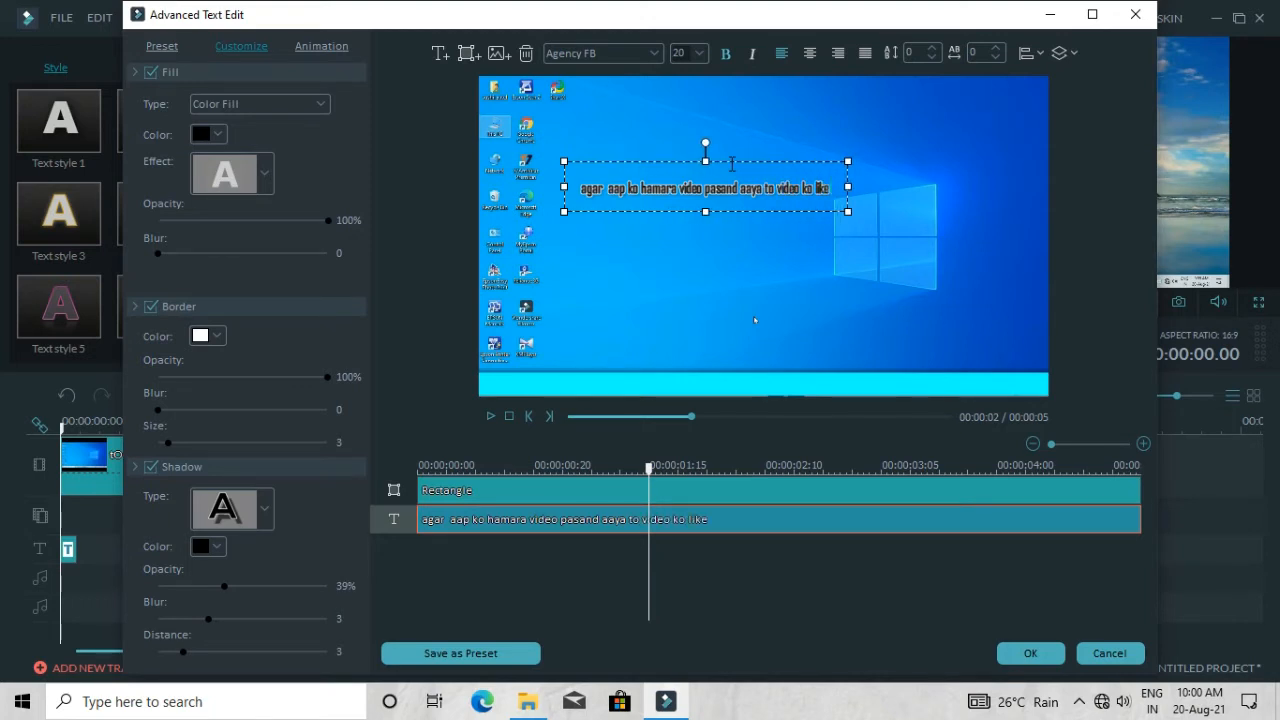
pyautogui.write(' share')
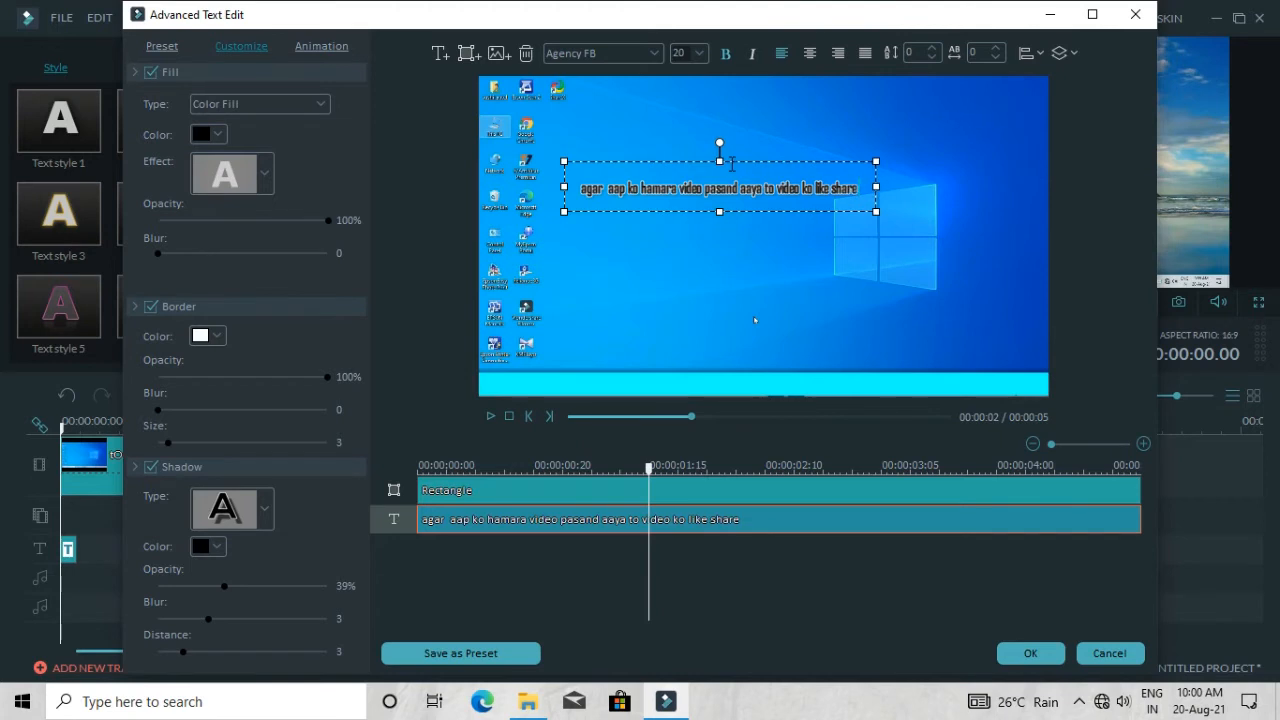
pyautogui.write(' &')
pyautogui.write(' s')
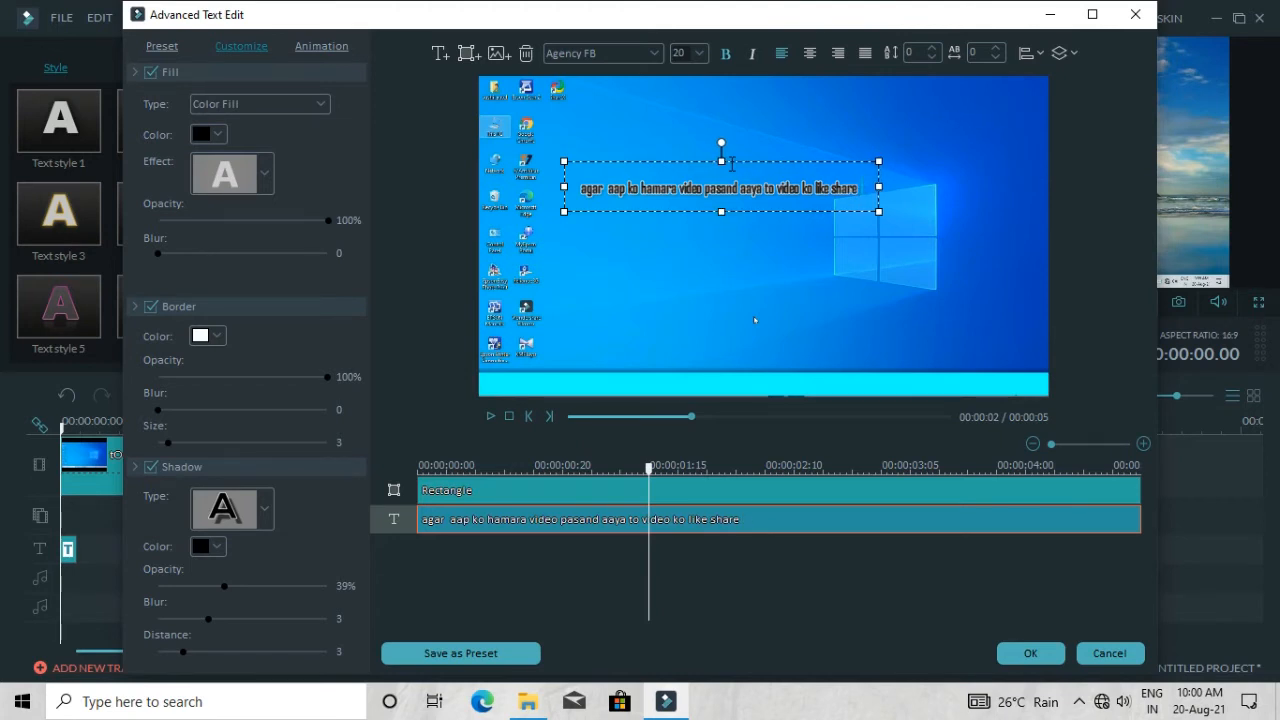
pyautogui.write('ub')
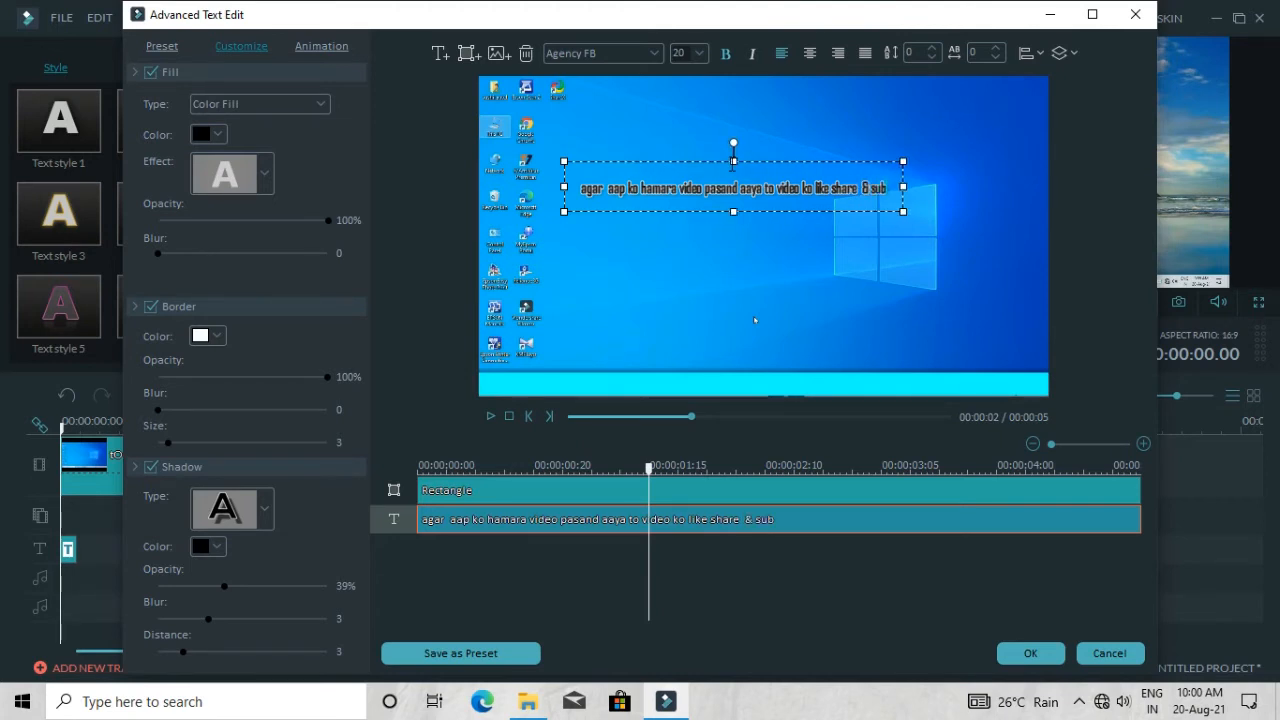
pyautogui.write('scribe')
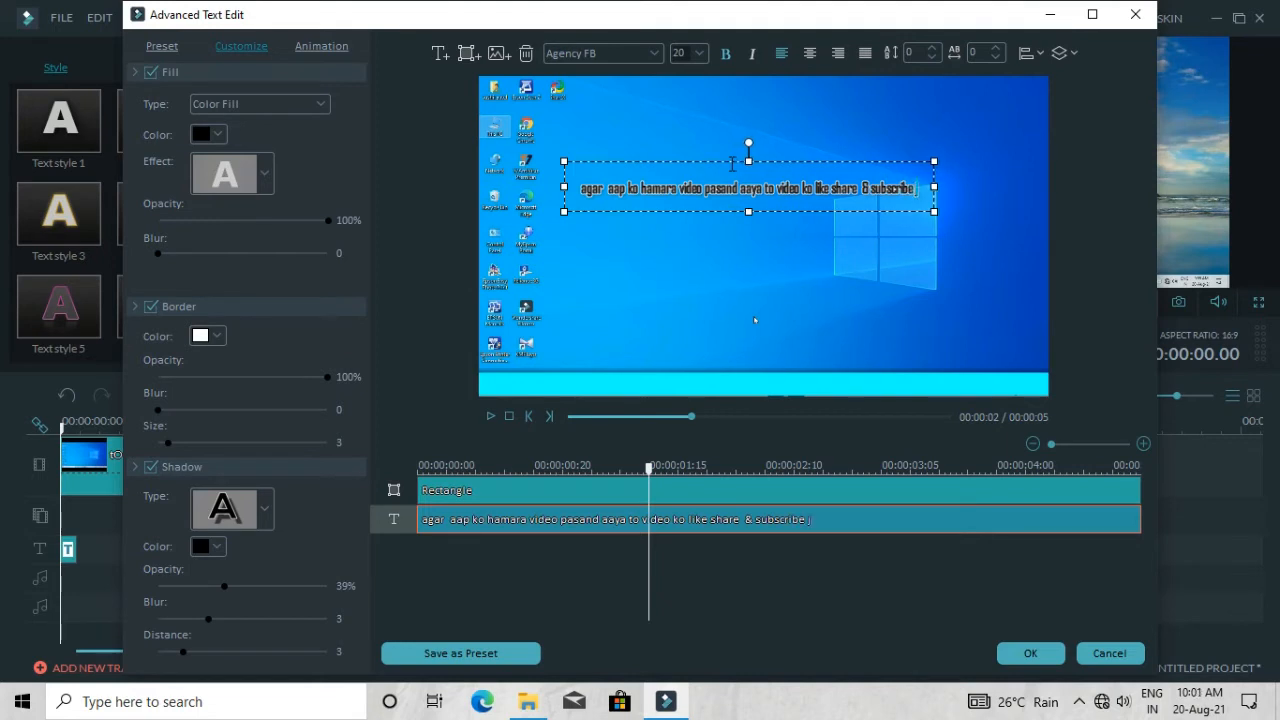
pyautogui.write(' jarur kare')
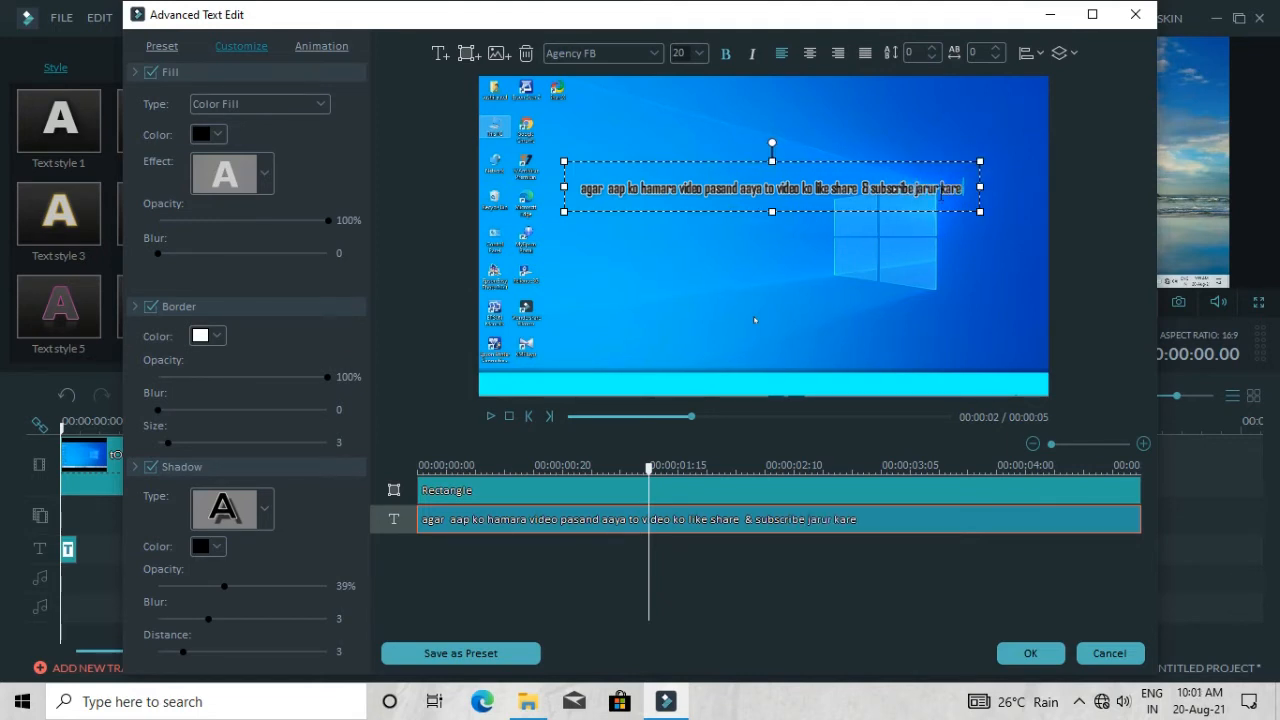
pyautogui.write(' dha')
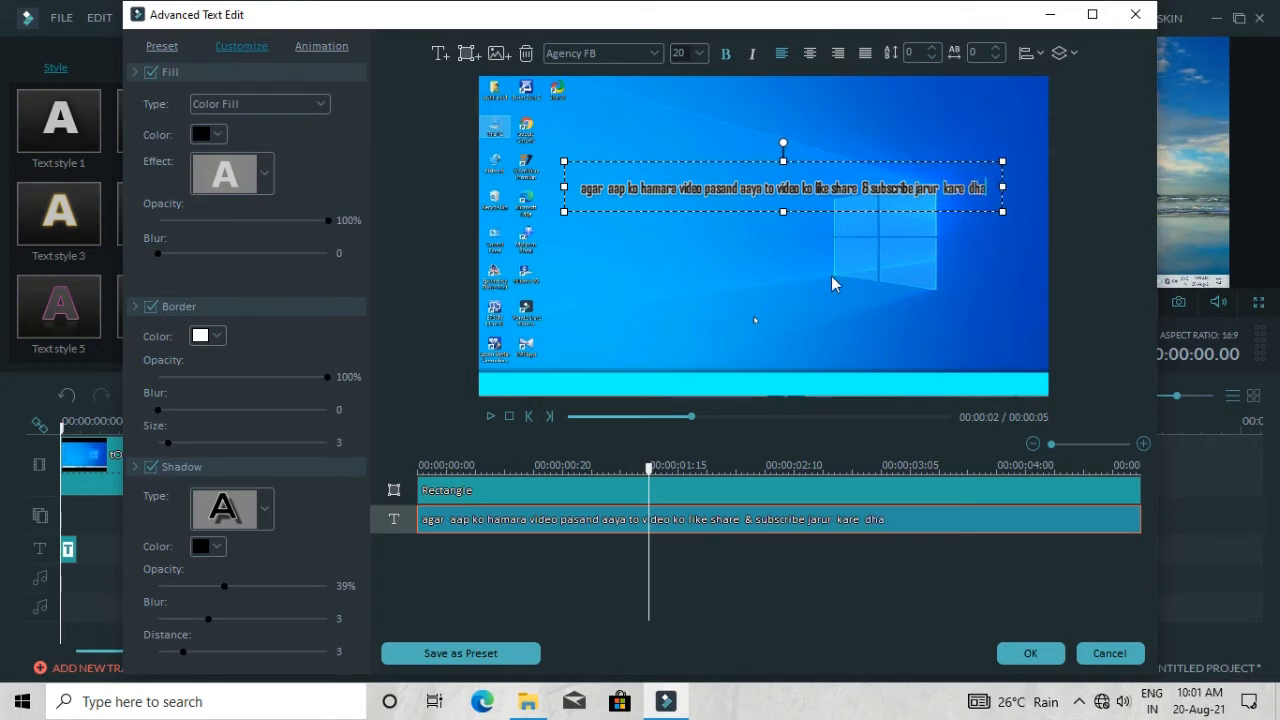
pyautogui.write('nyawad')
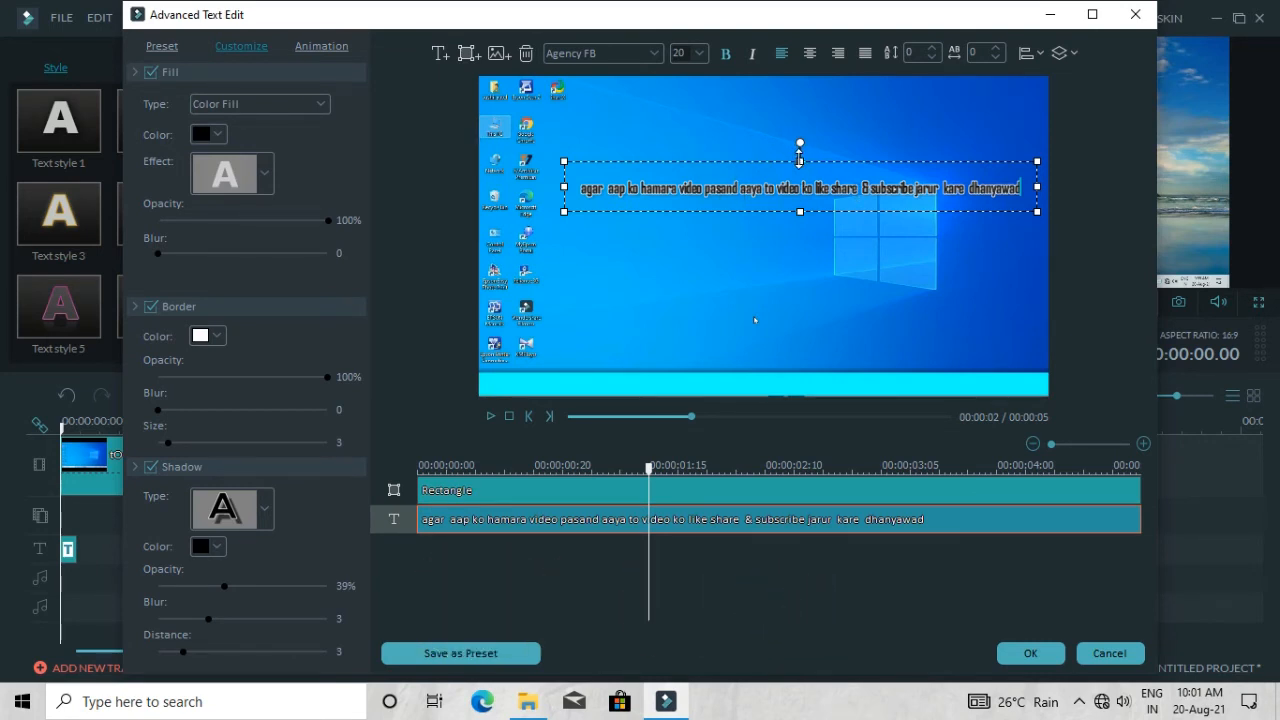
pyautogui.moveTo(782, 157); pyautogui.dragTo(785, 352)
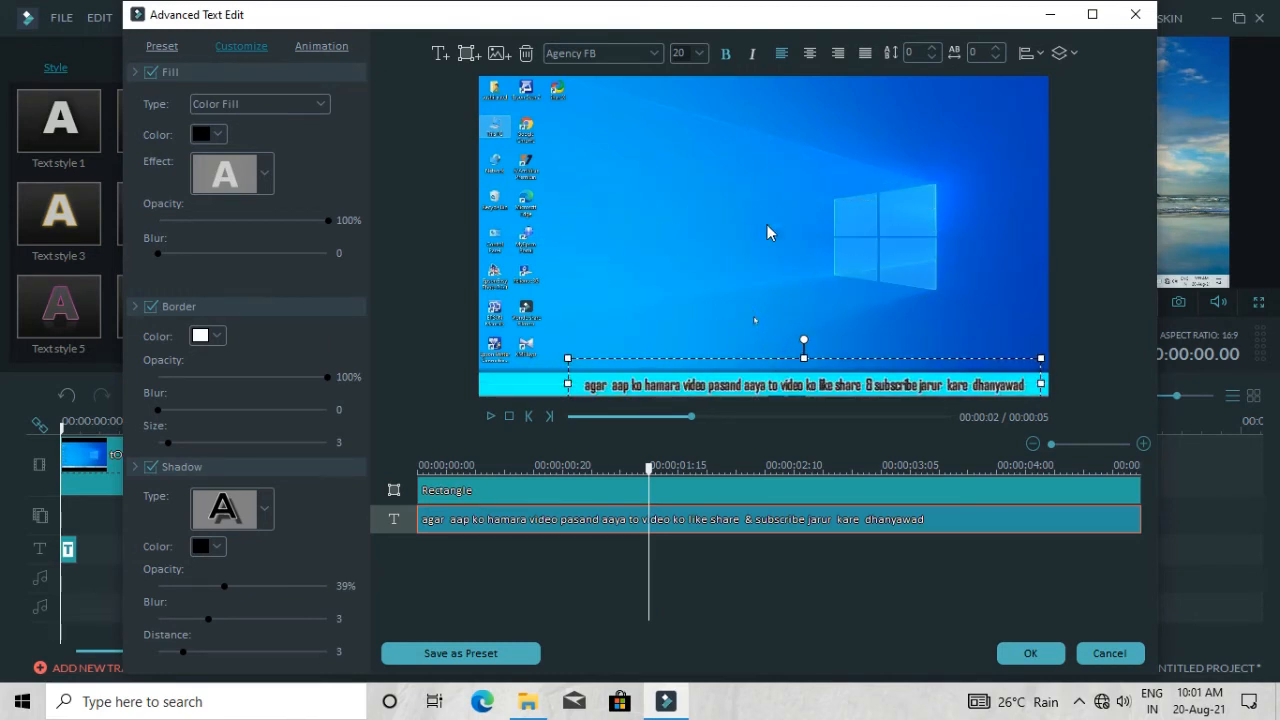
# - Try orange, yellow and red fill colours on the ticker text
pyautogui.click(217, 135)
pyautogui.click(213, 193)
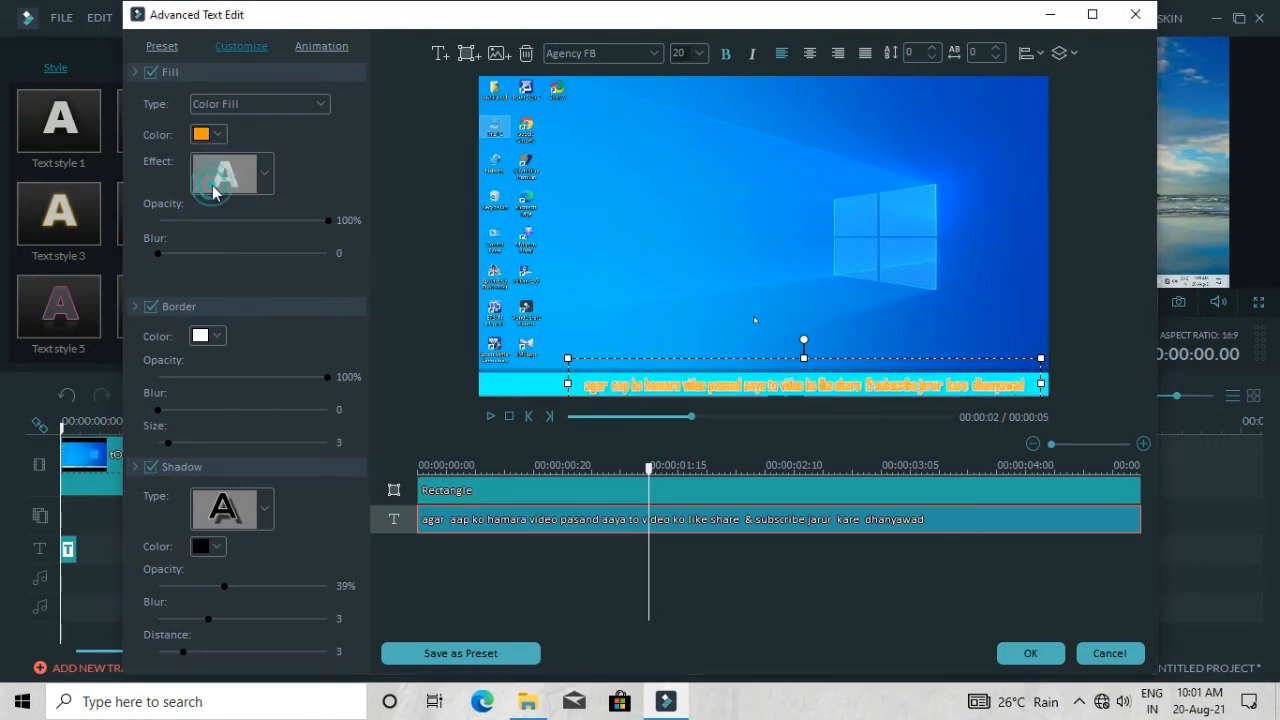
pyautogui.click(217, 135)
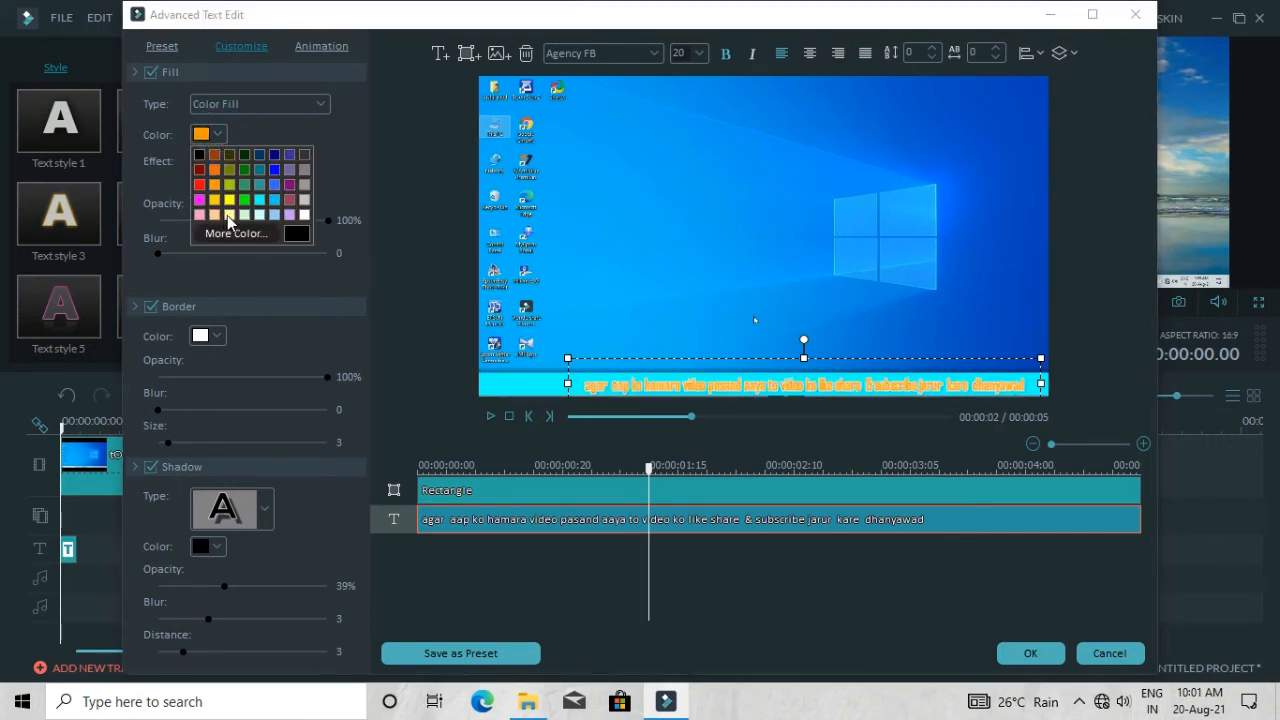
pyautogui.click(229, 200)
pyautogui.click(217, 135)
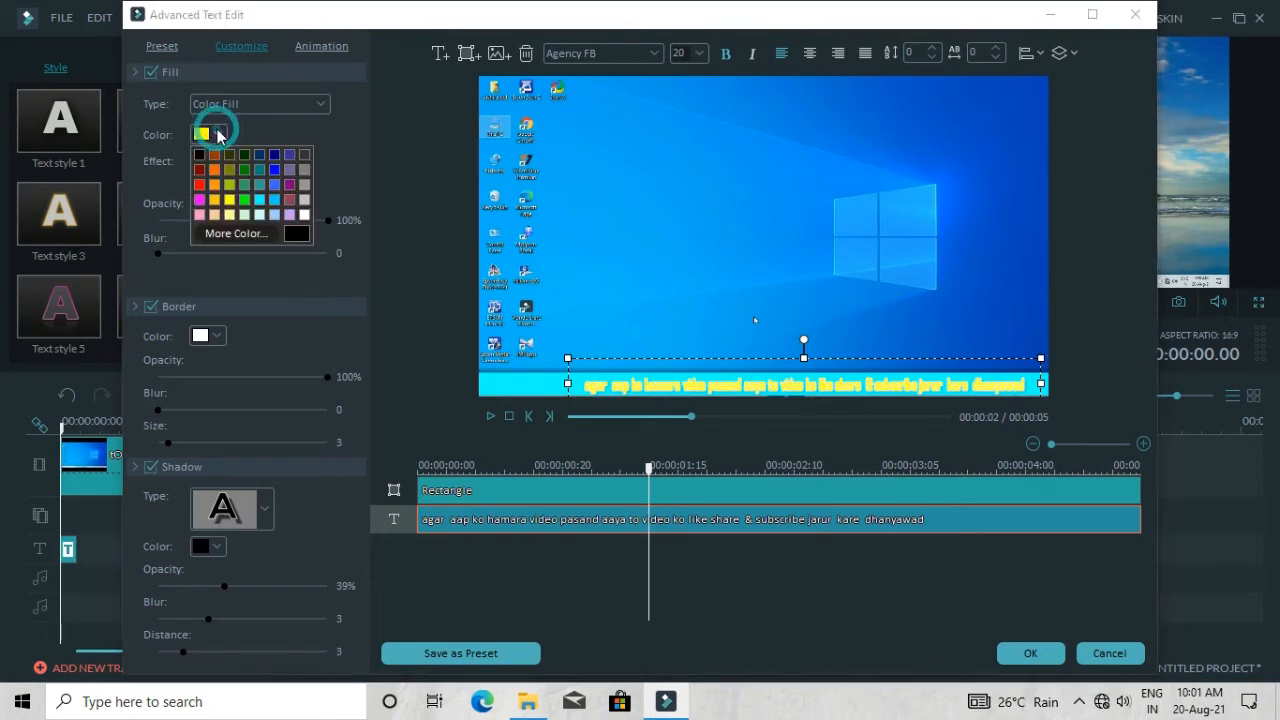
pyautogui.click(199, 186)
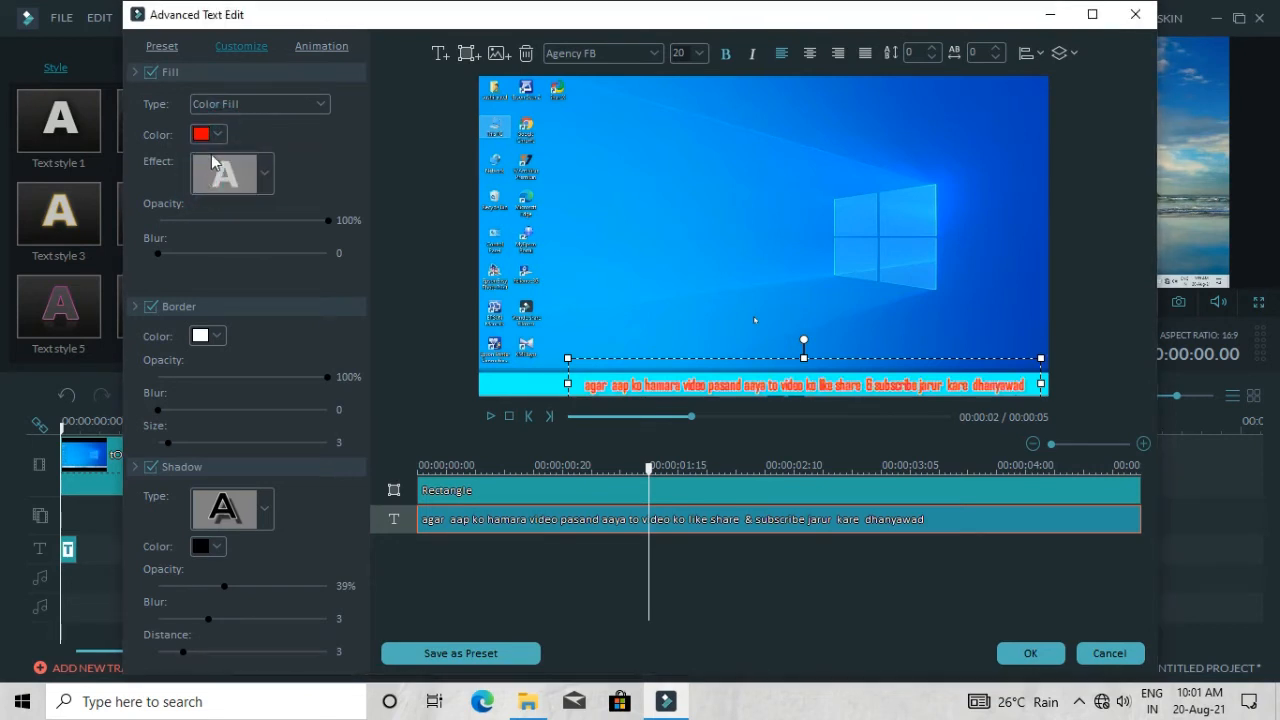
# - Turn off the ticker text's border, try a green fill and set the fill colour to magenta
pyautogui.click(151, 307)
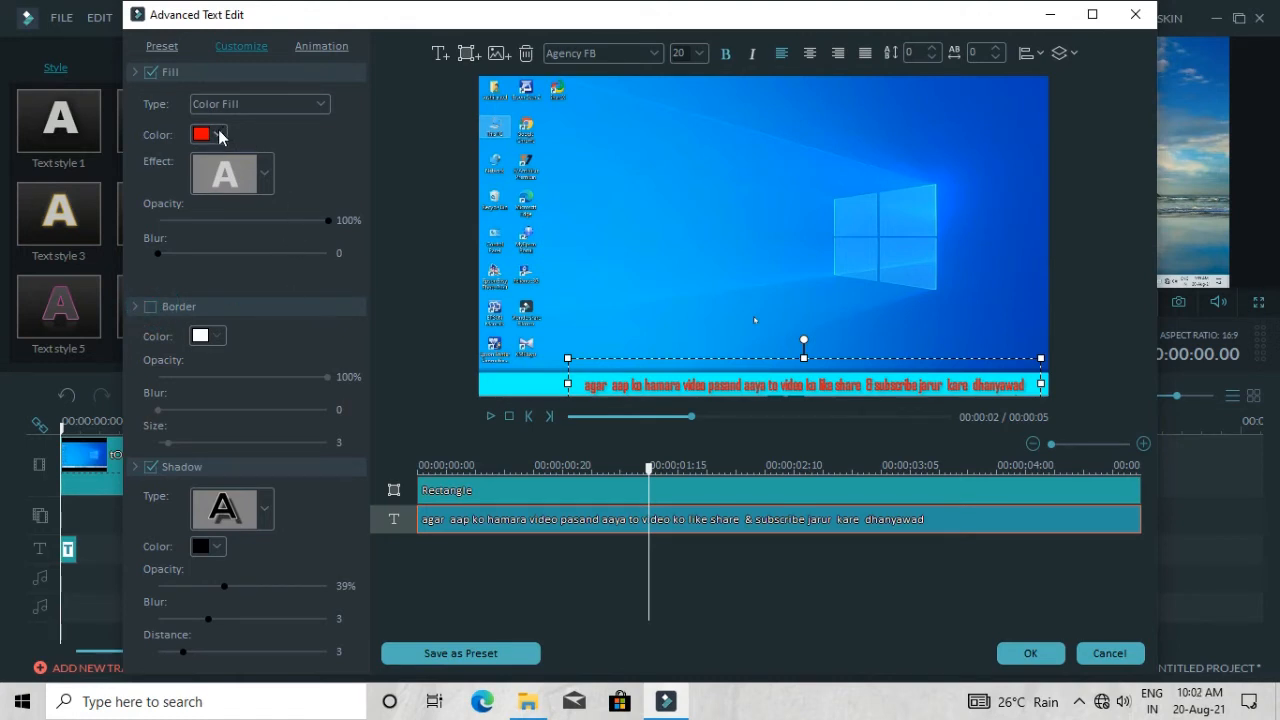
pyautogui.click(220, 137)
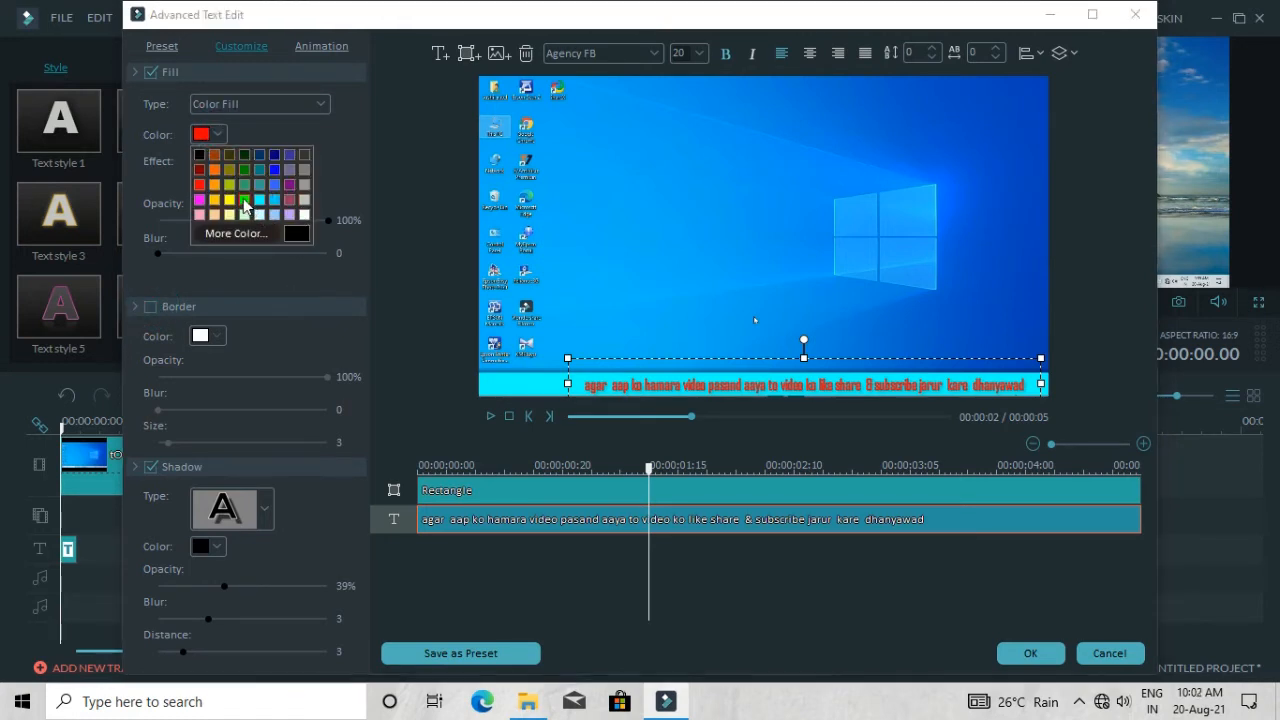
pyautogui.click(245, 204)
pyautogui.click(220, 136)
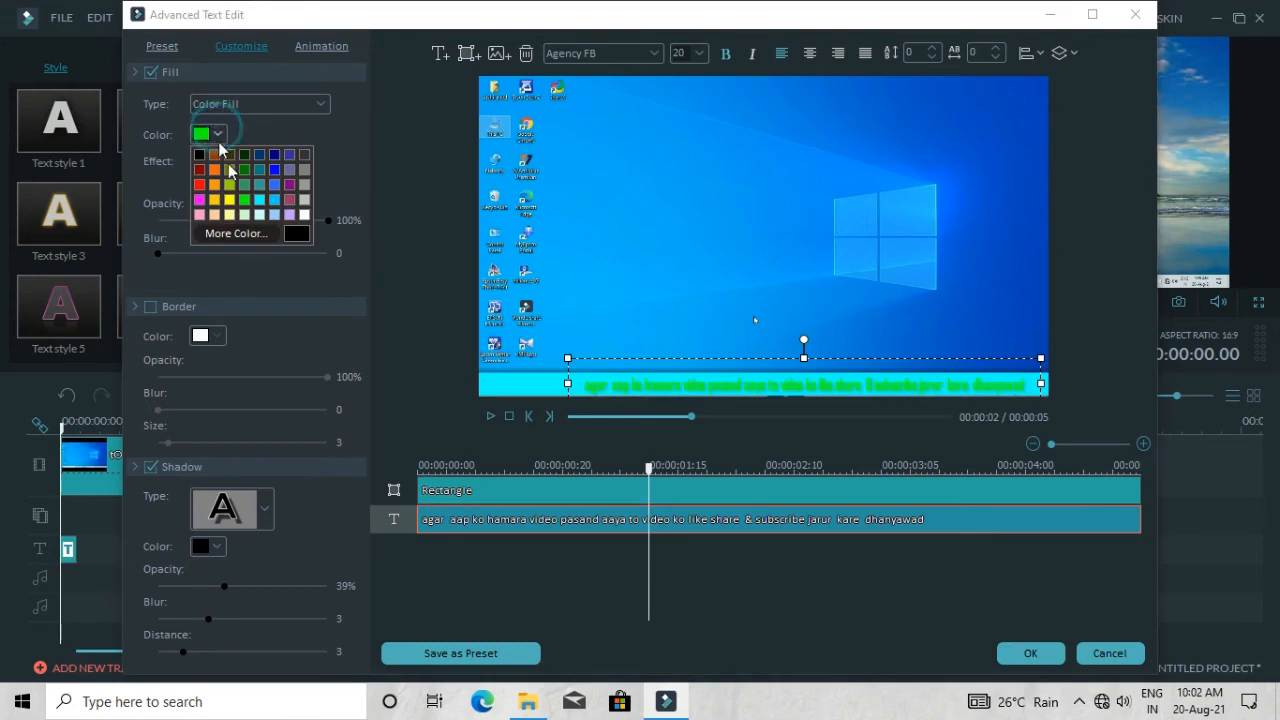
pyautogui.click(200, 200)
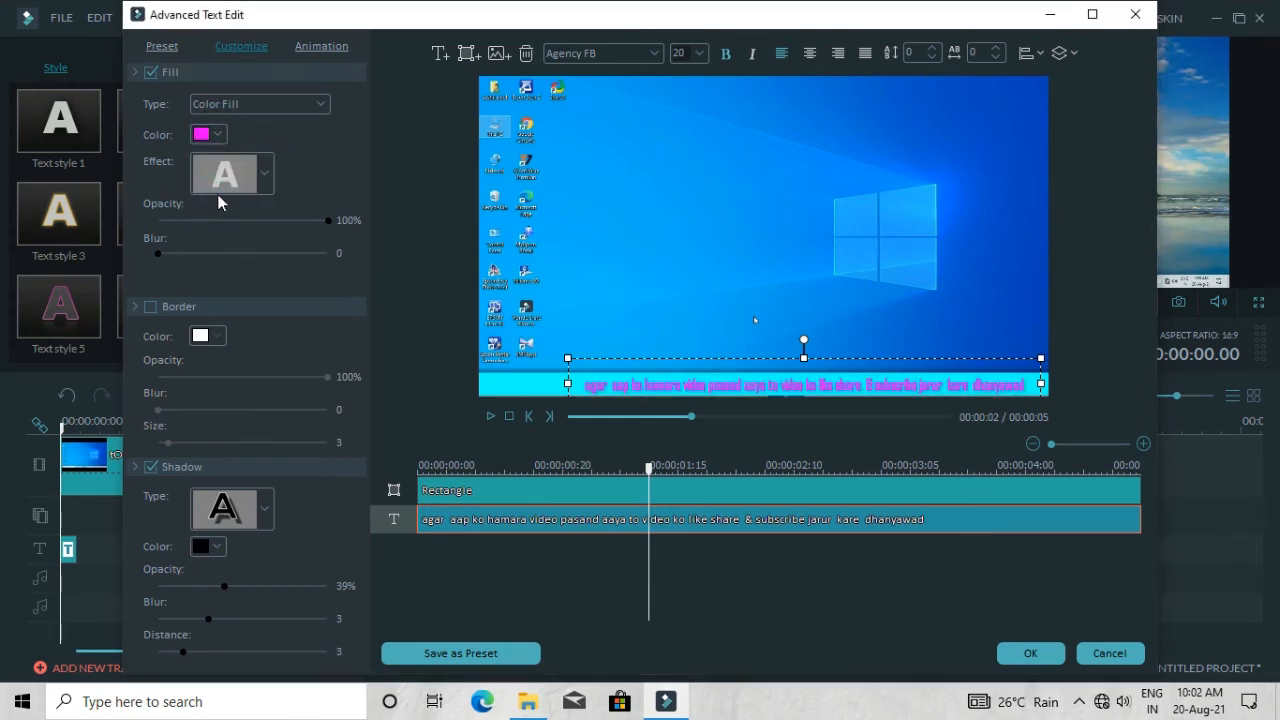
pyautogui.click(150, 306)
pyautogui.click(150, 306)
# - Move the ticker text along the strip past the frame's right edge, leaving only its first letters inside the picture
pyautogui.moveTo(804, 357); pyautogui.dragTo(805, 352)
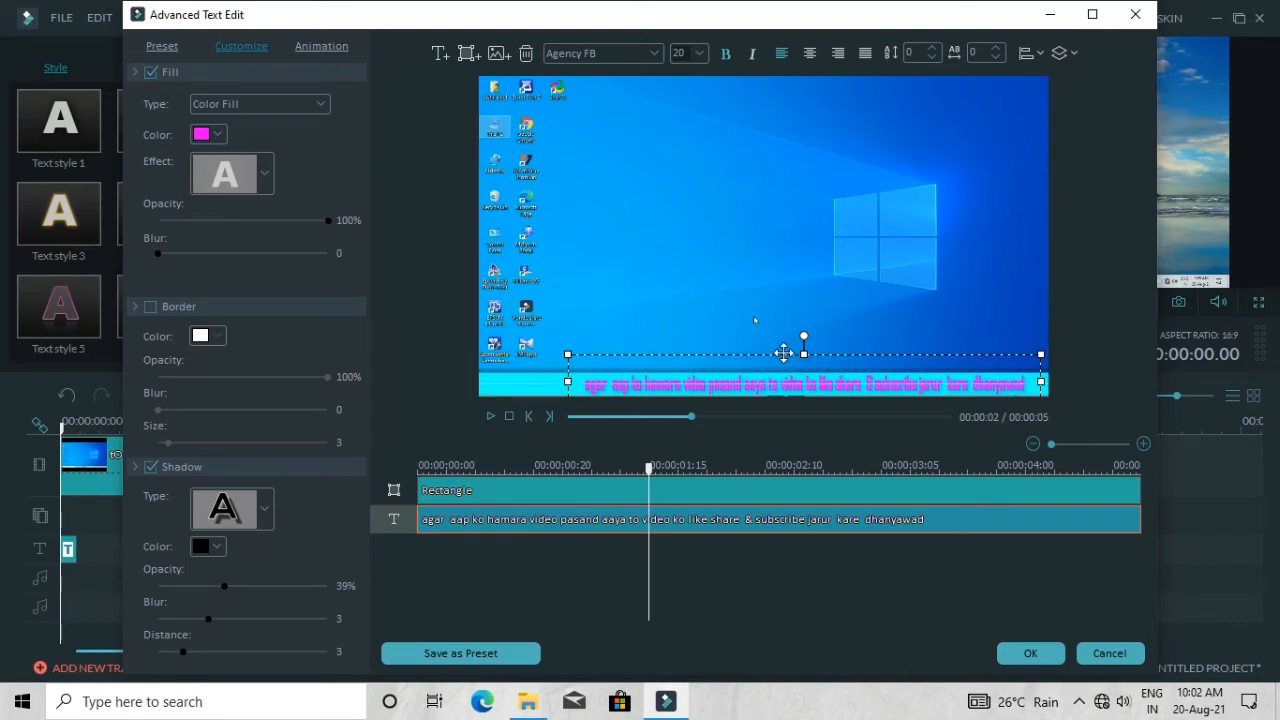
pyautogui.moveTo(785, 353); pyautogui.dragTo(1039, 355)
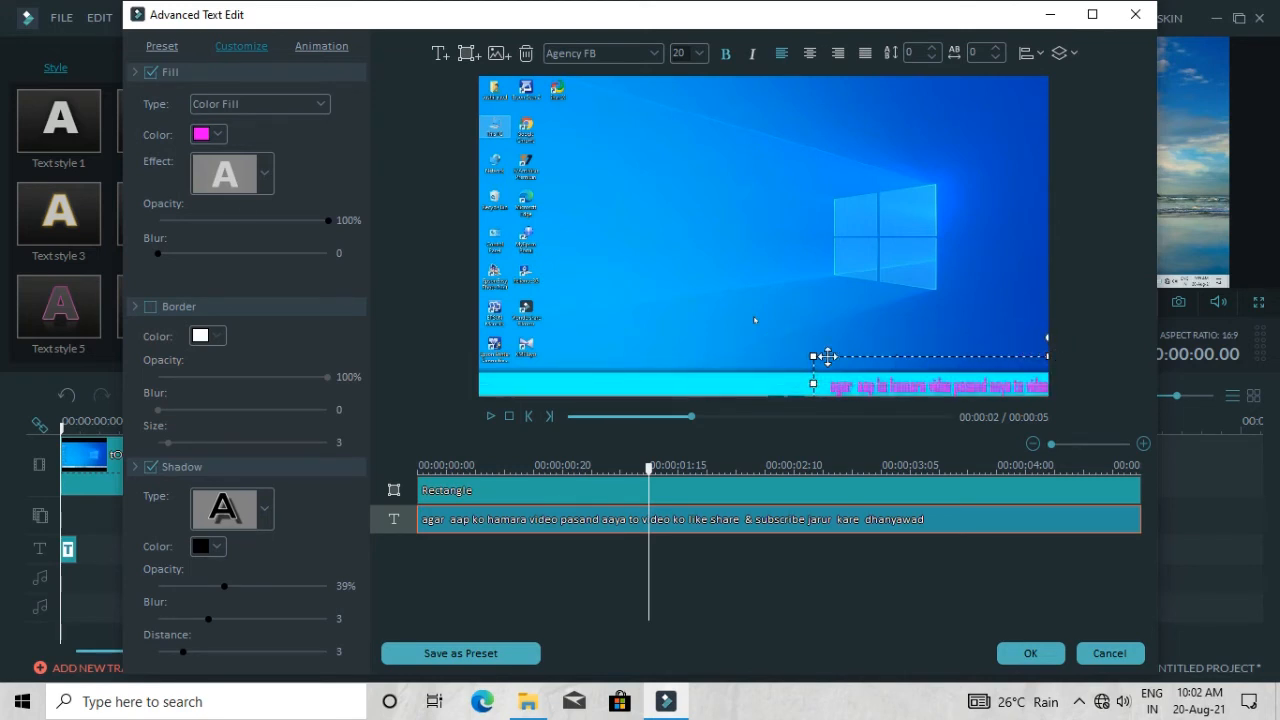
pyautogui.moveTo(820, 354); pyautogui.dragTo(1032, 353)
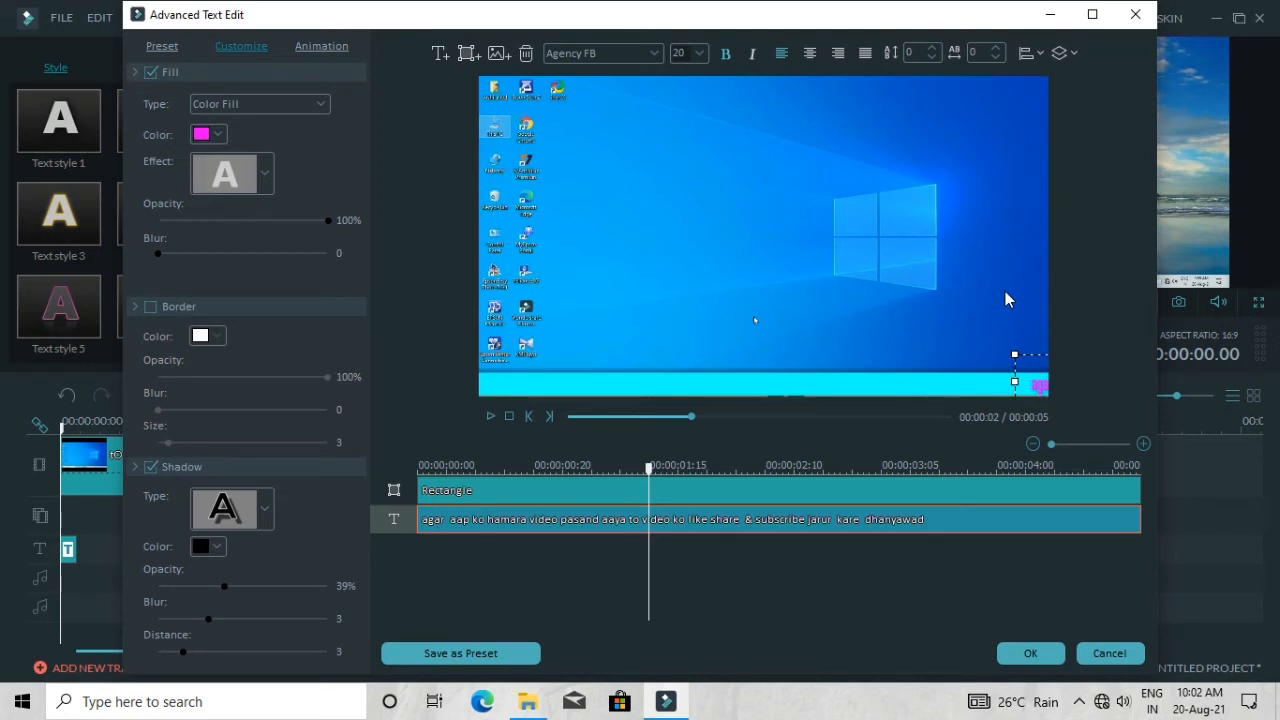
# - Preview the title, apply the Left Roll animation to the ticker text and accept the title edits
pyautogui.click(1021, 352)
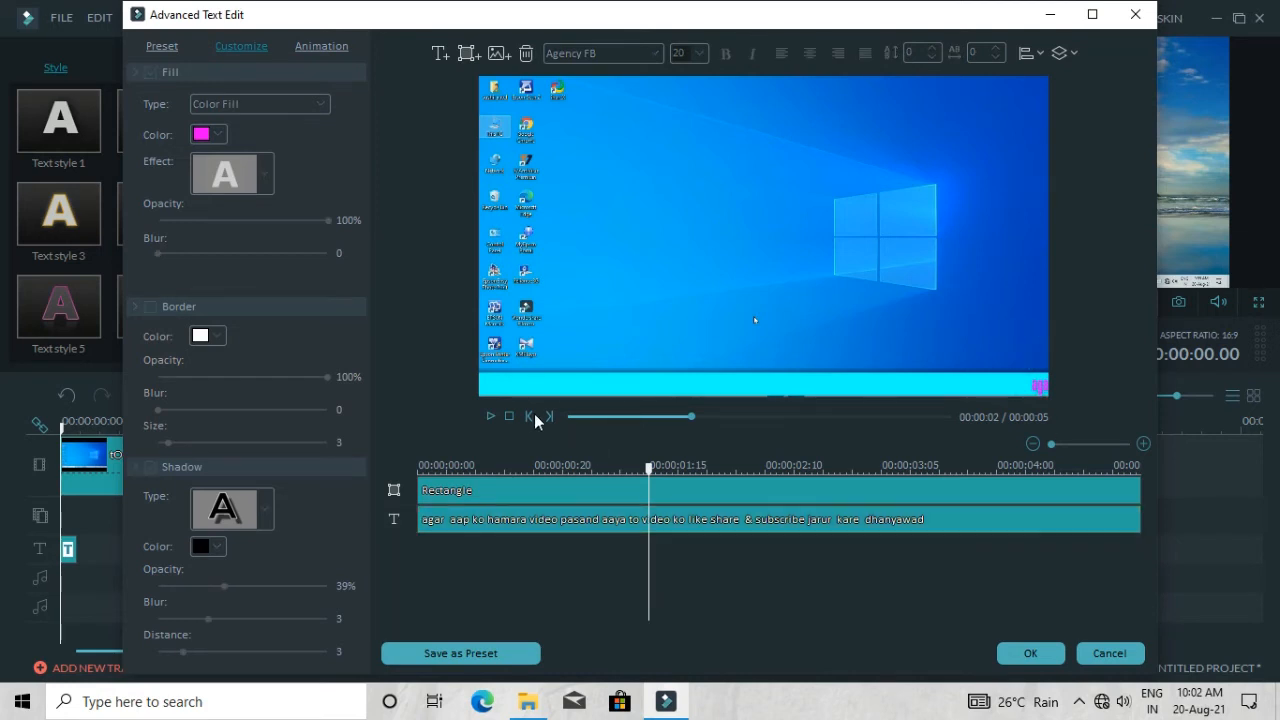
pyautogui.click(491, 416)
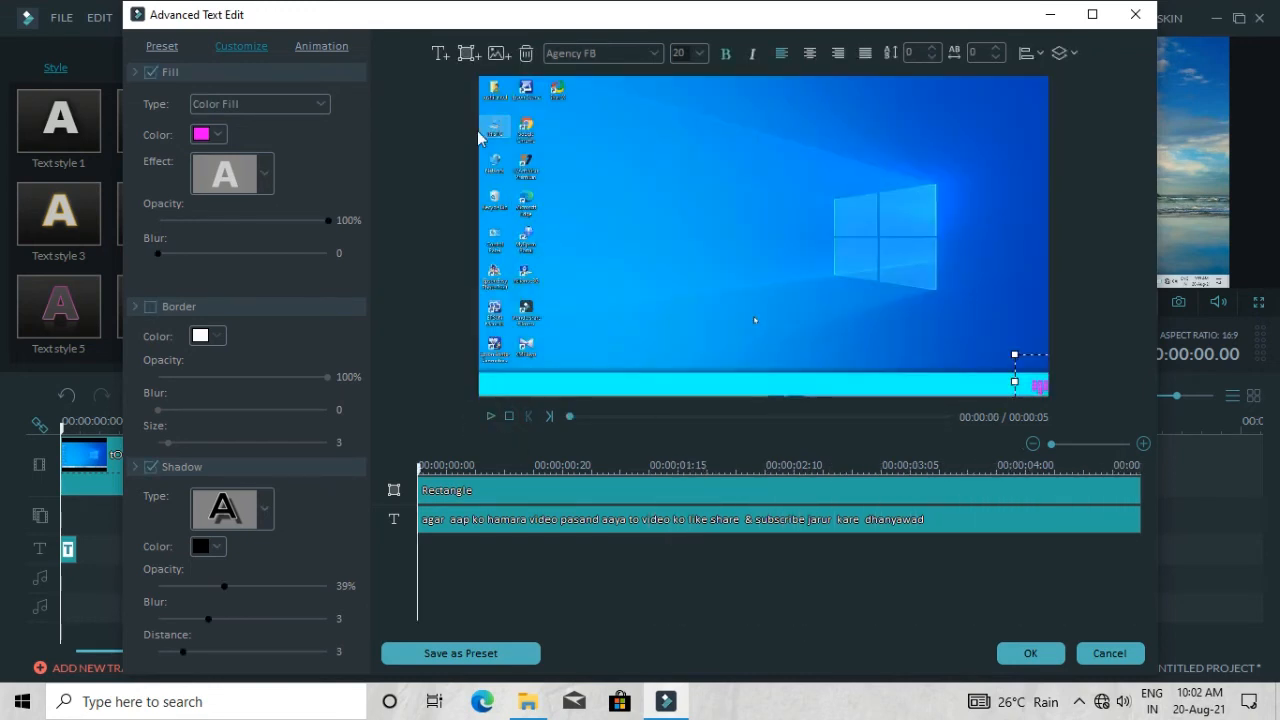
pyautogui.click(1040, 390)
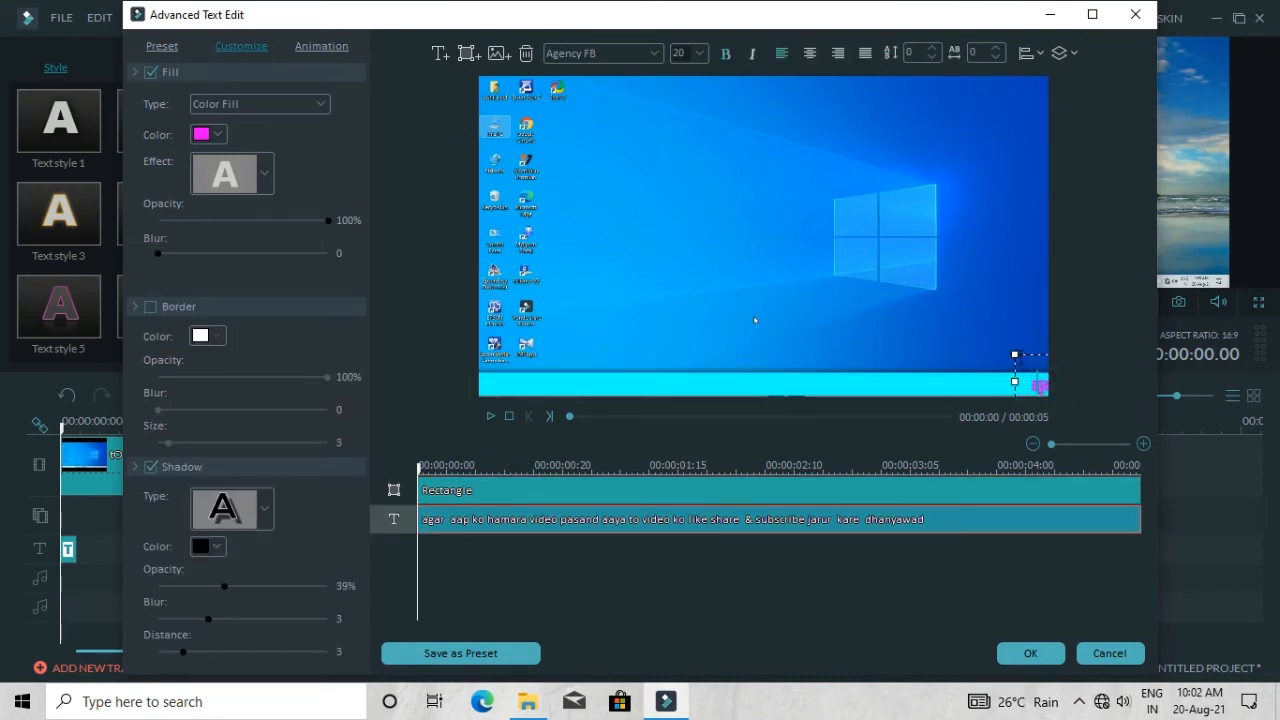
pyautogui.click(322, 46)
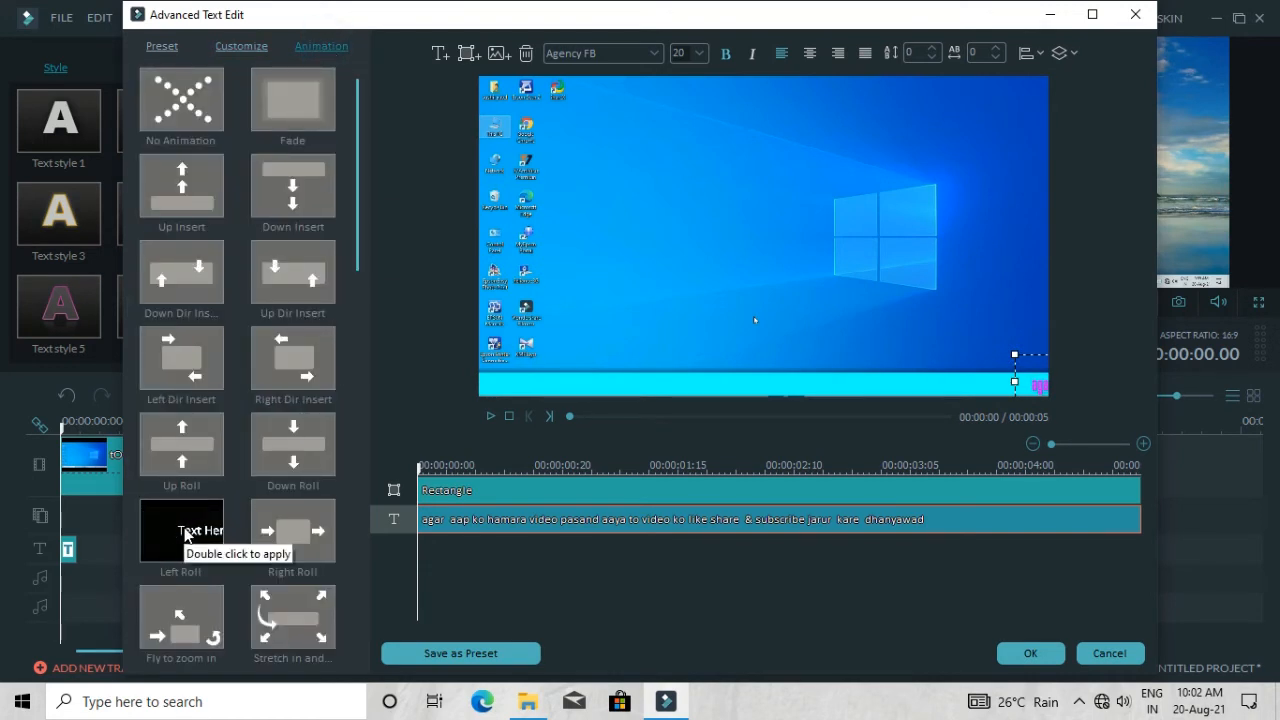
pyautogui.doubleClick(184, 535)
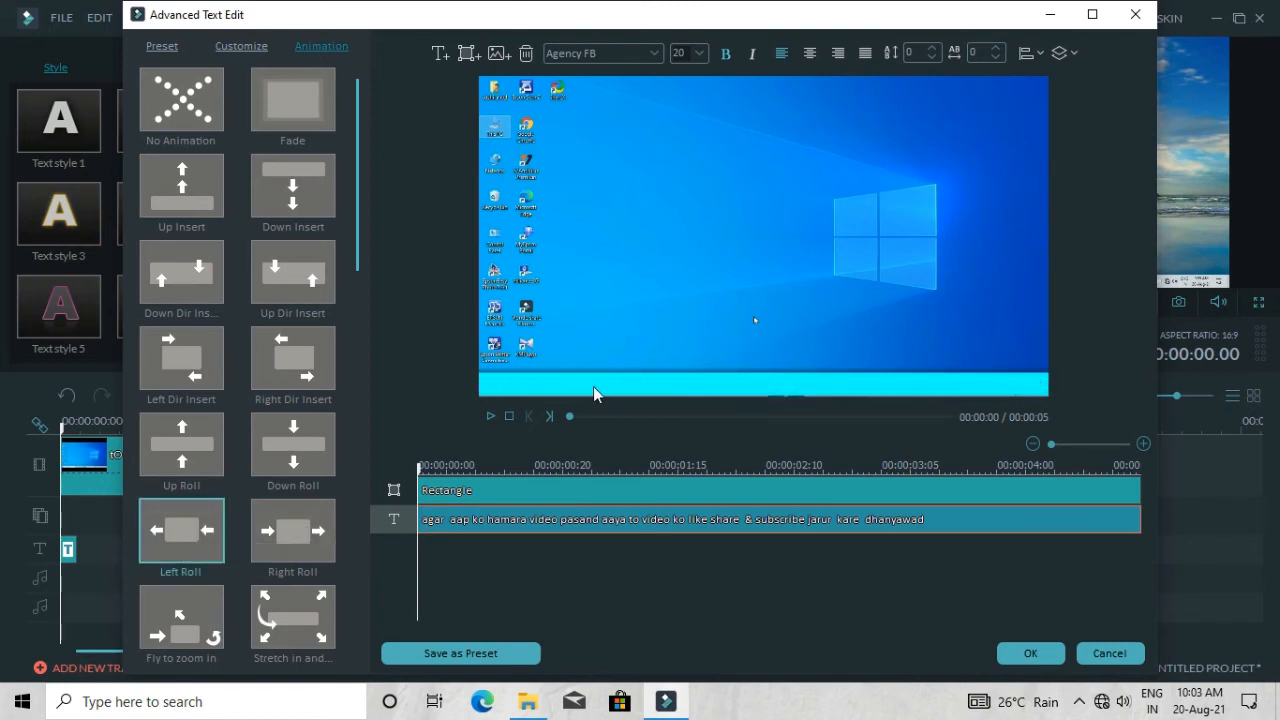
pyautogui.click(1027, 653)
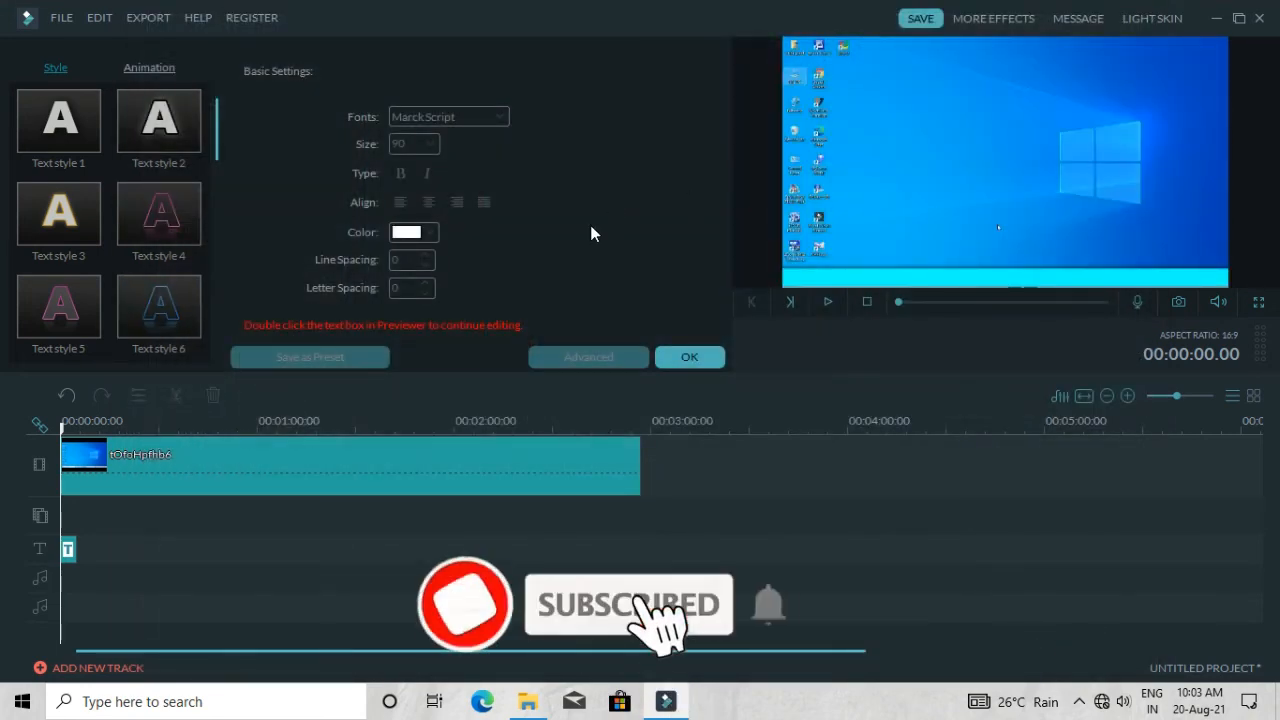
pyautogui.click(699, 360)
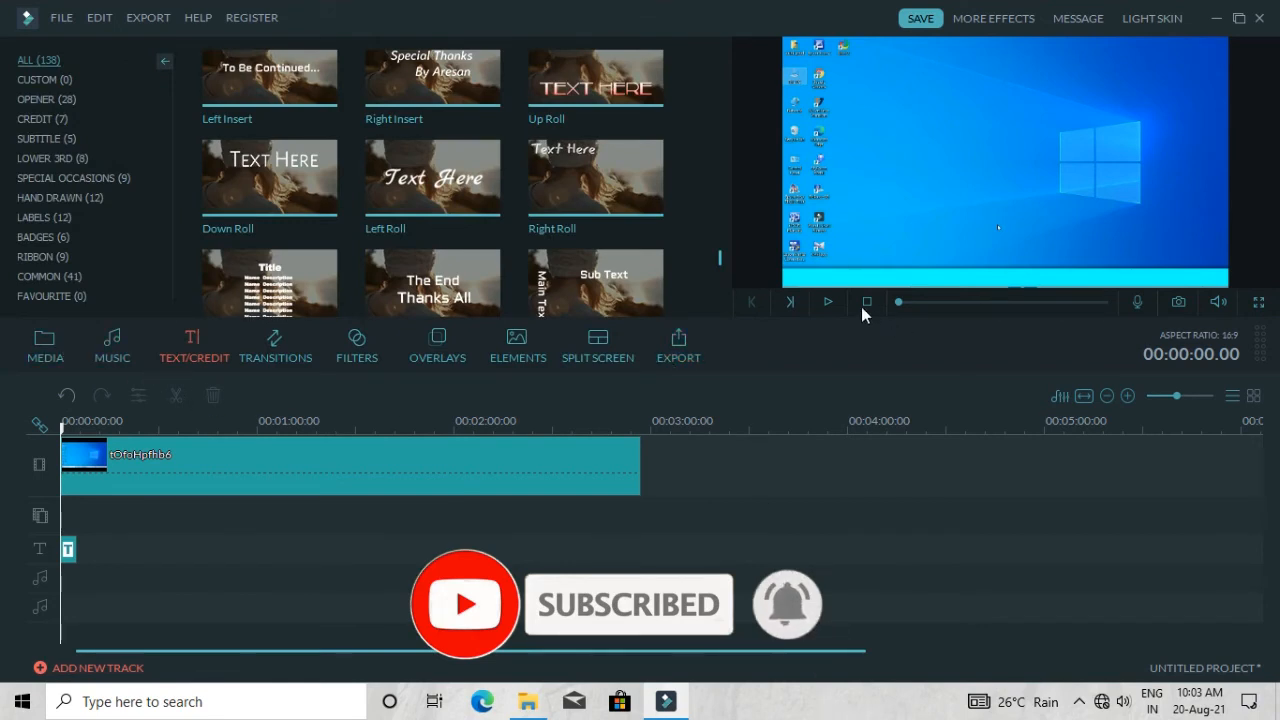
# - Preview the ticker, try extending the title clip to about 00:01:35 on the timeline and play it from the start
pyautogui.click(828, 303)
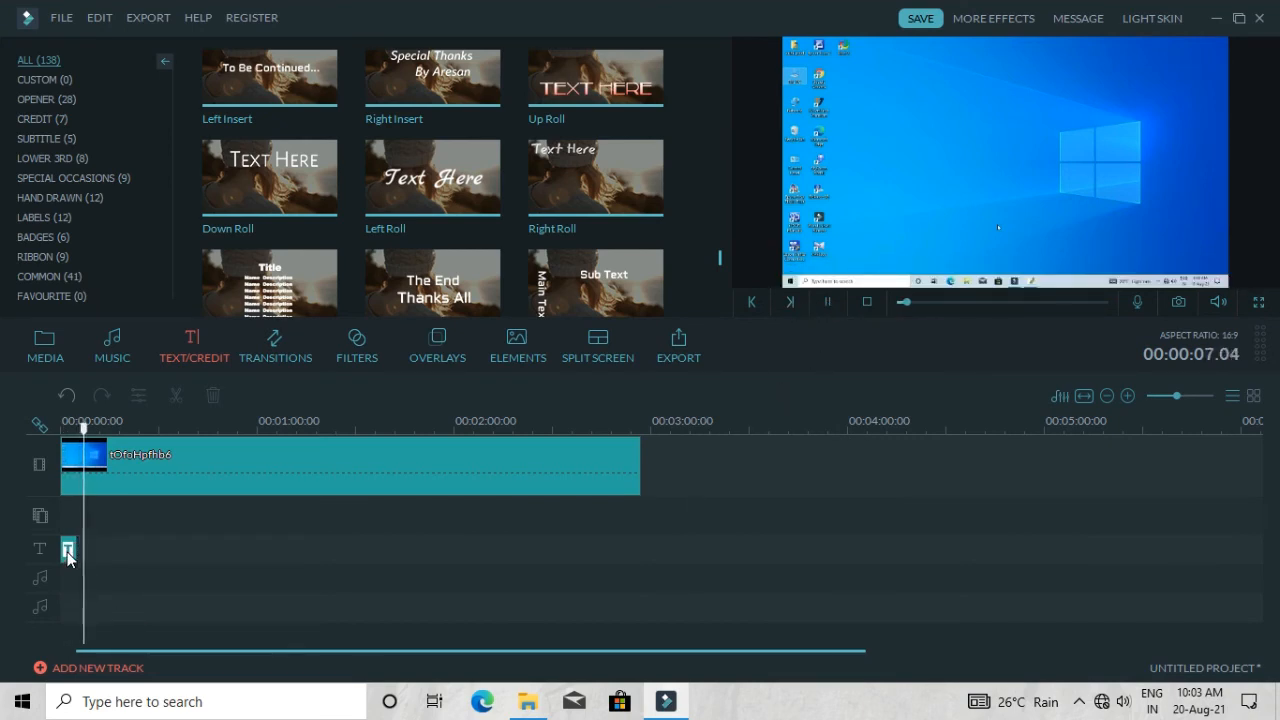
pyautogui.click(828, 300)
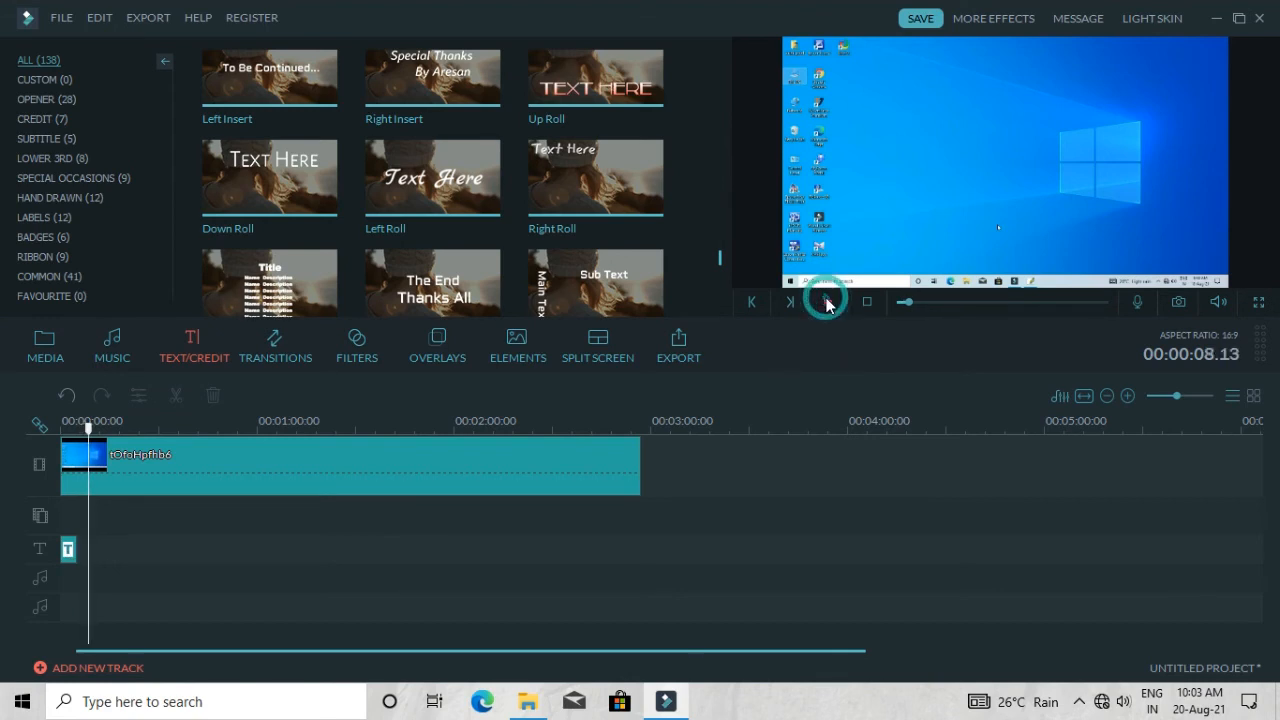
pyautogui.click(72, 550)
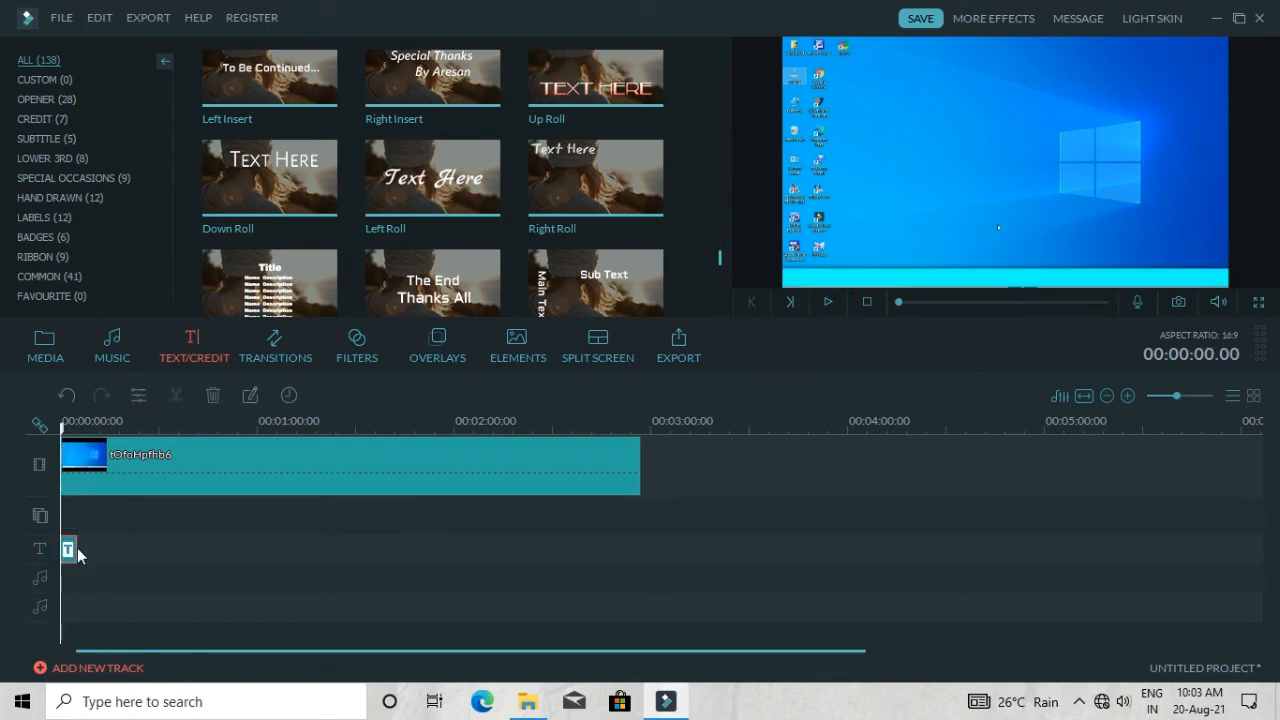
pyautogui.moveTo(73, 548); pyautogui.dragTo(372, 548)
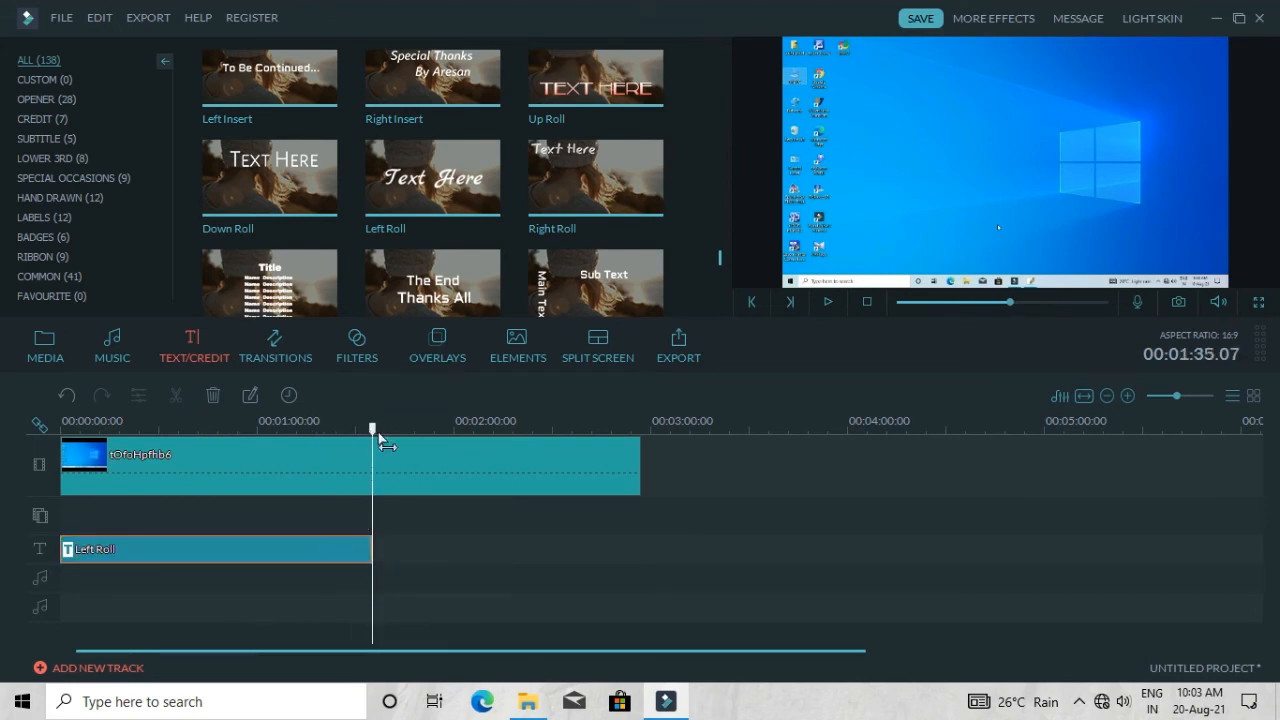
pyautogui.moveTo(380, 440); pyautogui.dragTo(32, 455)
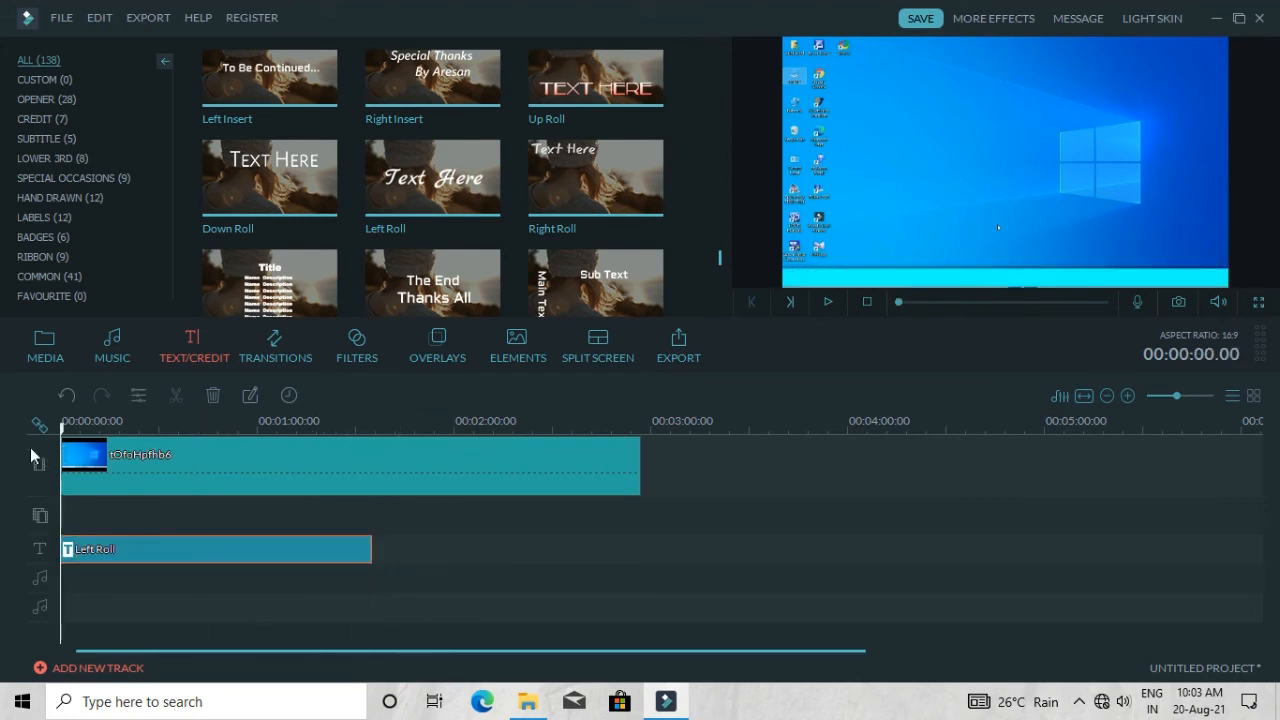
pyautogui.click(828, 302)
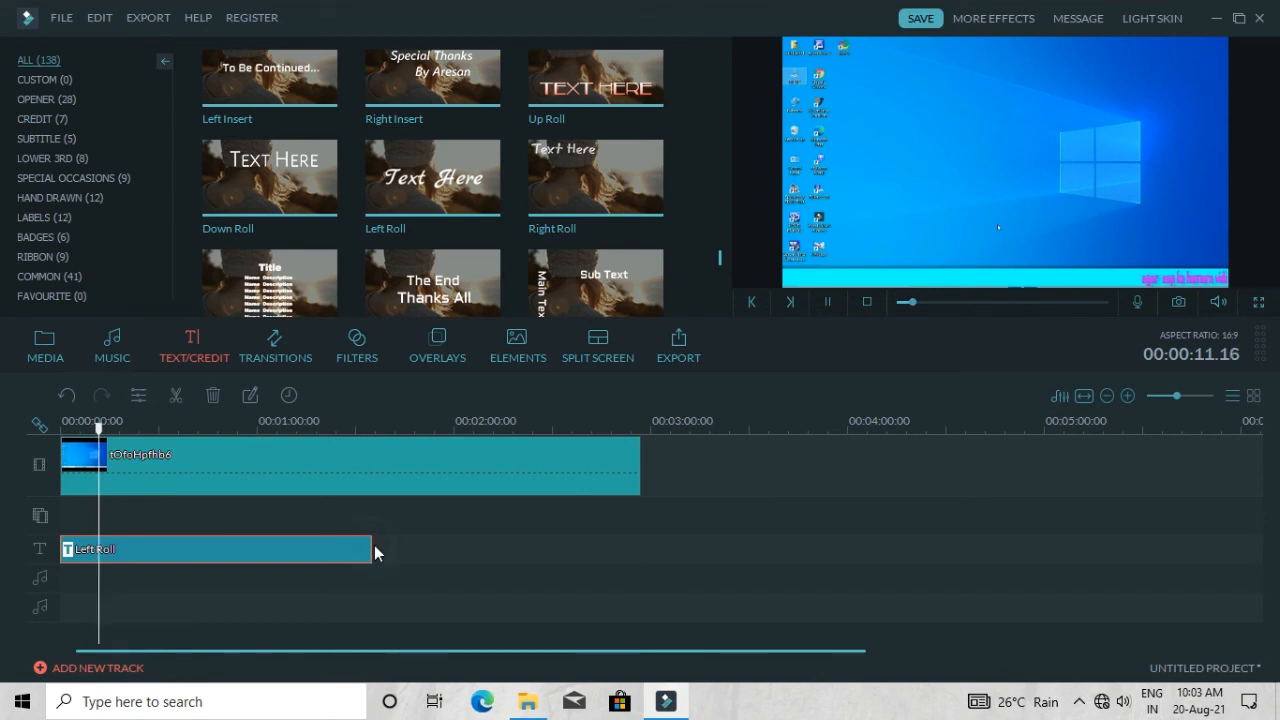
# - Try a title clip length of about 00:00:59 and play the ticker from the start to check its speed
pyautogui.moveTo(372, 546); pyautogui.dragTo(255, 545)
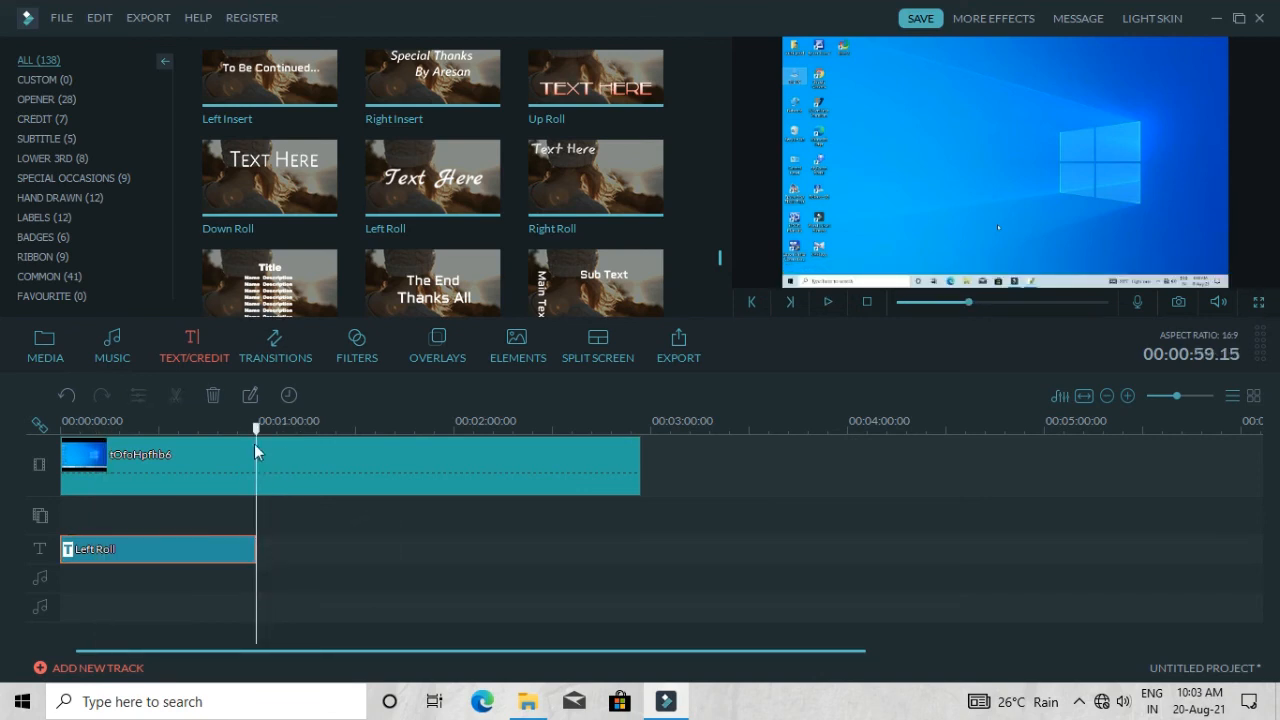
pyautogui.moveTo(258, 434); pyautogui.dragTo(20, 436)
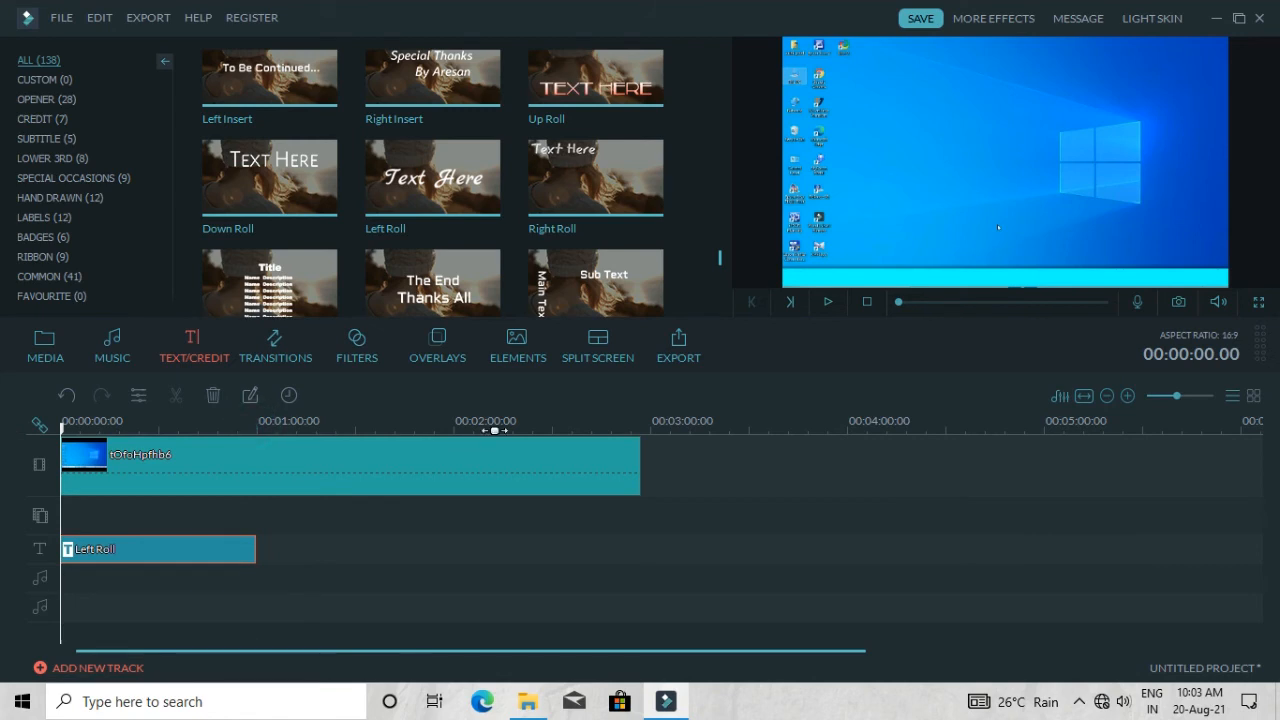
pyautogui.click(826, 300)
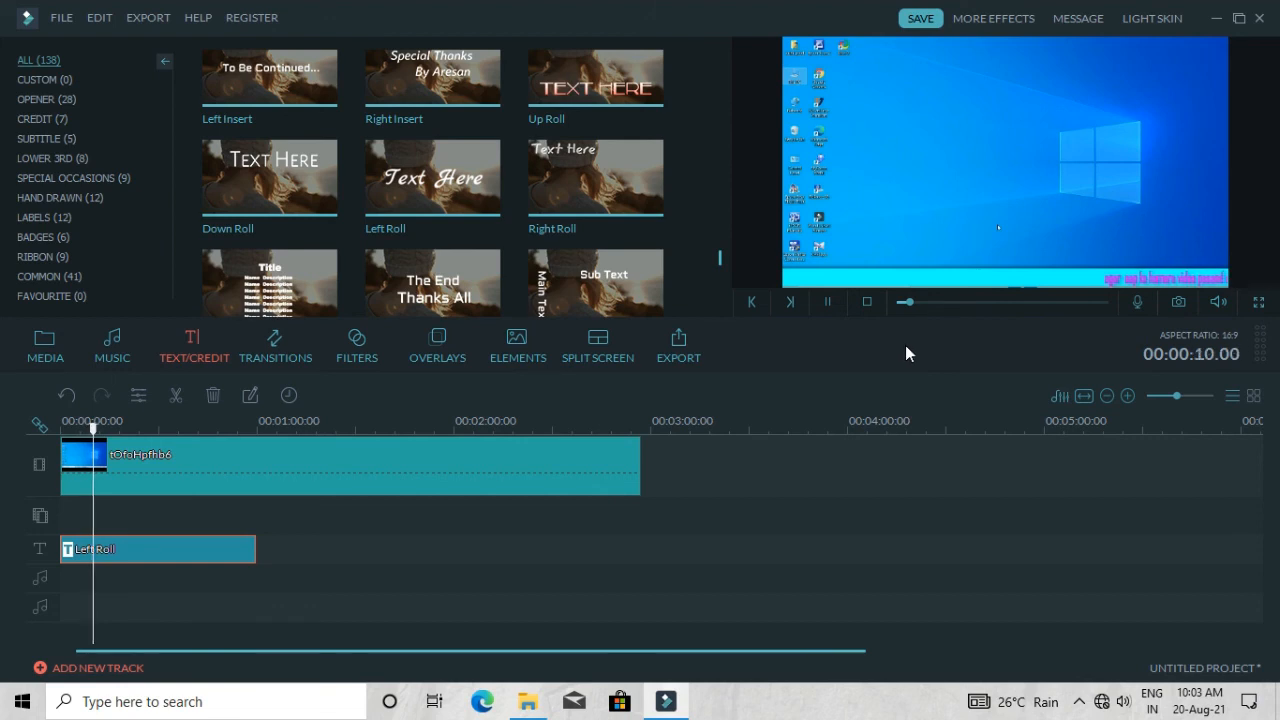
pyautogui.click(829, 302)
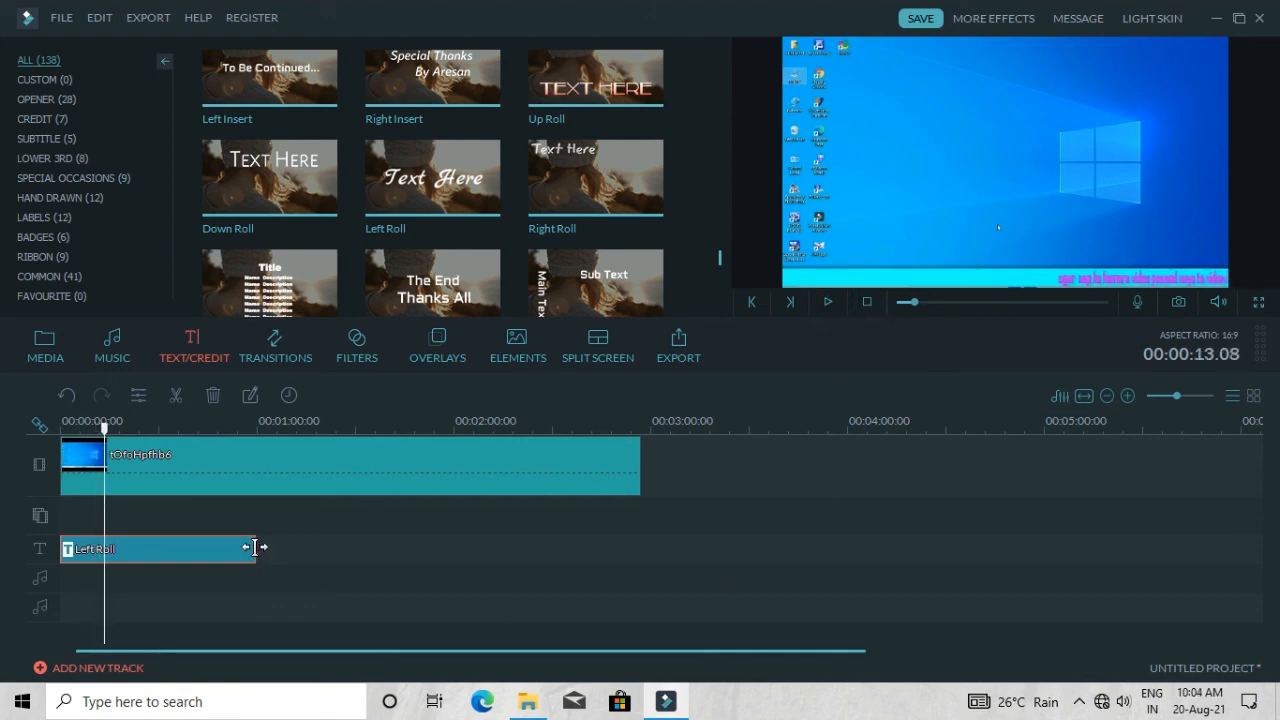
# - Set the title clip's length to about 27 seconds and preview the rolling ticker from the start in full screen
pyautogui.moveTo(256, 548); pyautogui.dragTo(150, 548)
pyautogui.moveTo(151, 430); pyautogui.dragTo(61, 432)
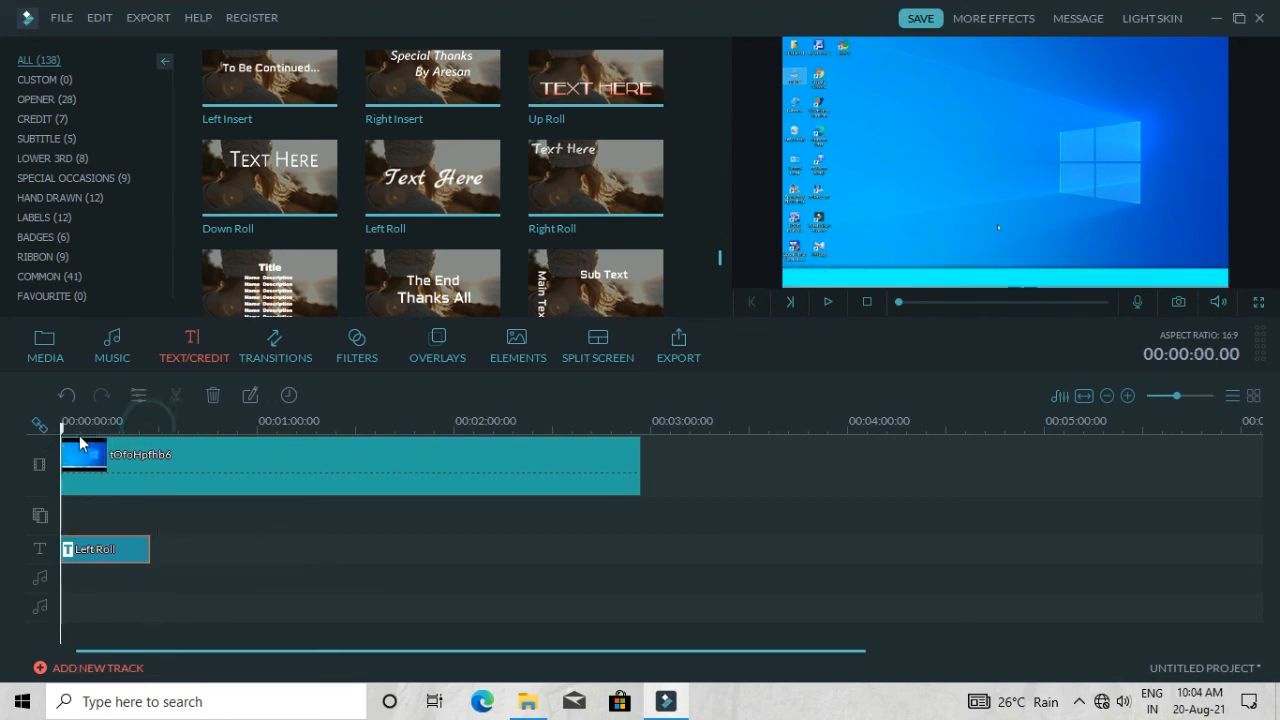
pyautogui.click(828, 302)
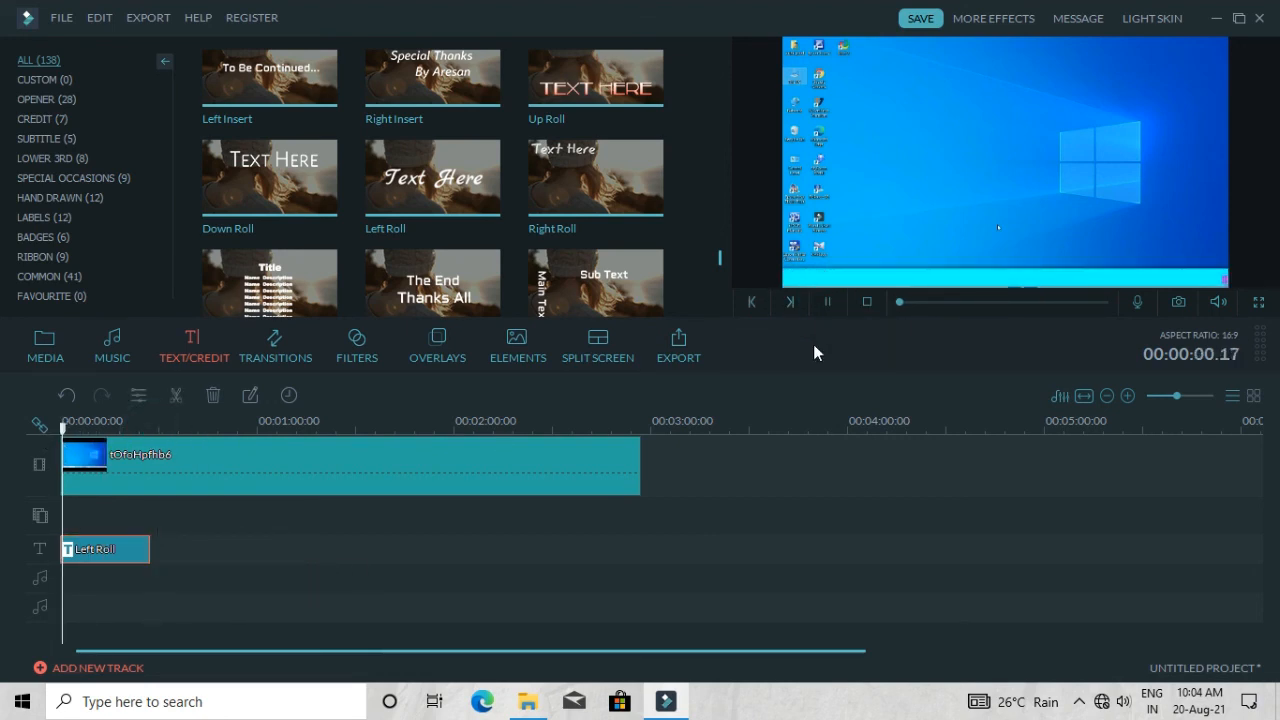
pyautogui.doubleClick(1041, 154)
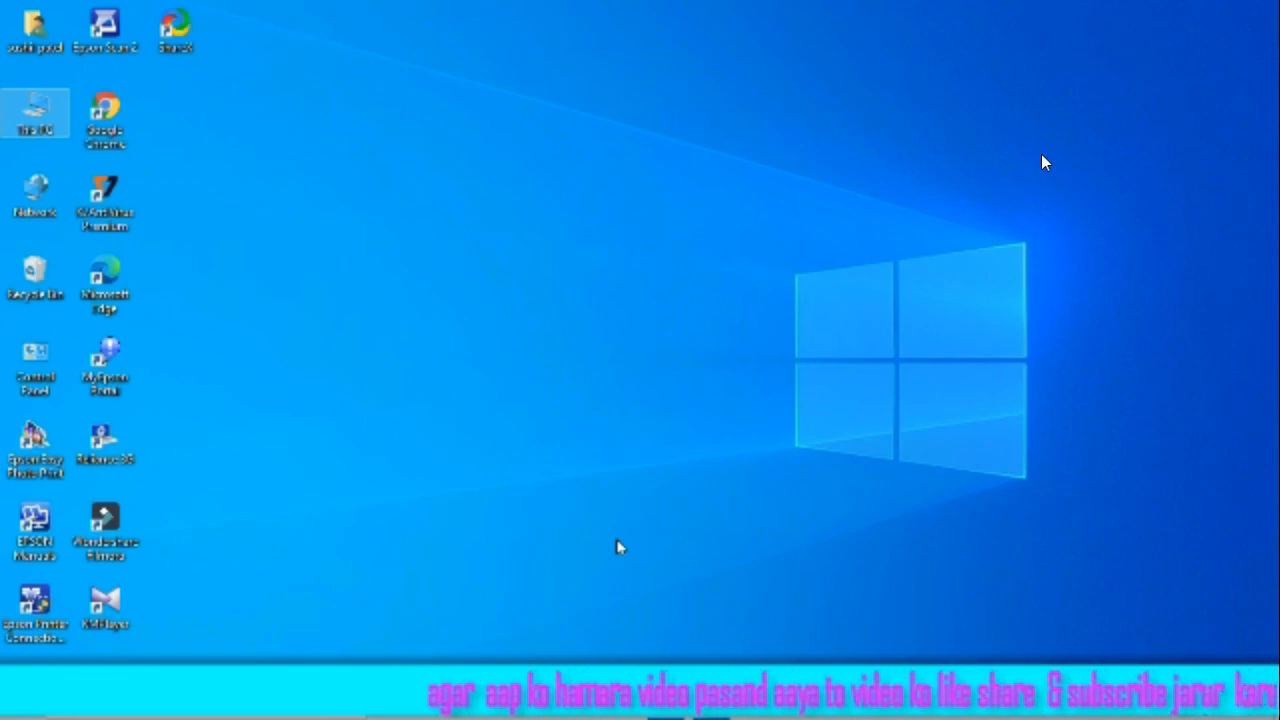
pyautogui.doubleClick(804, 234)
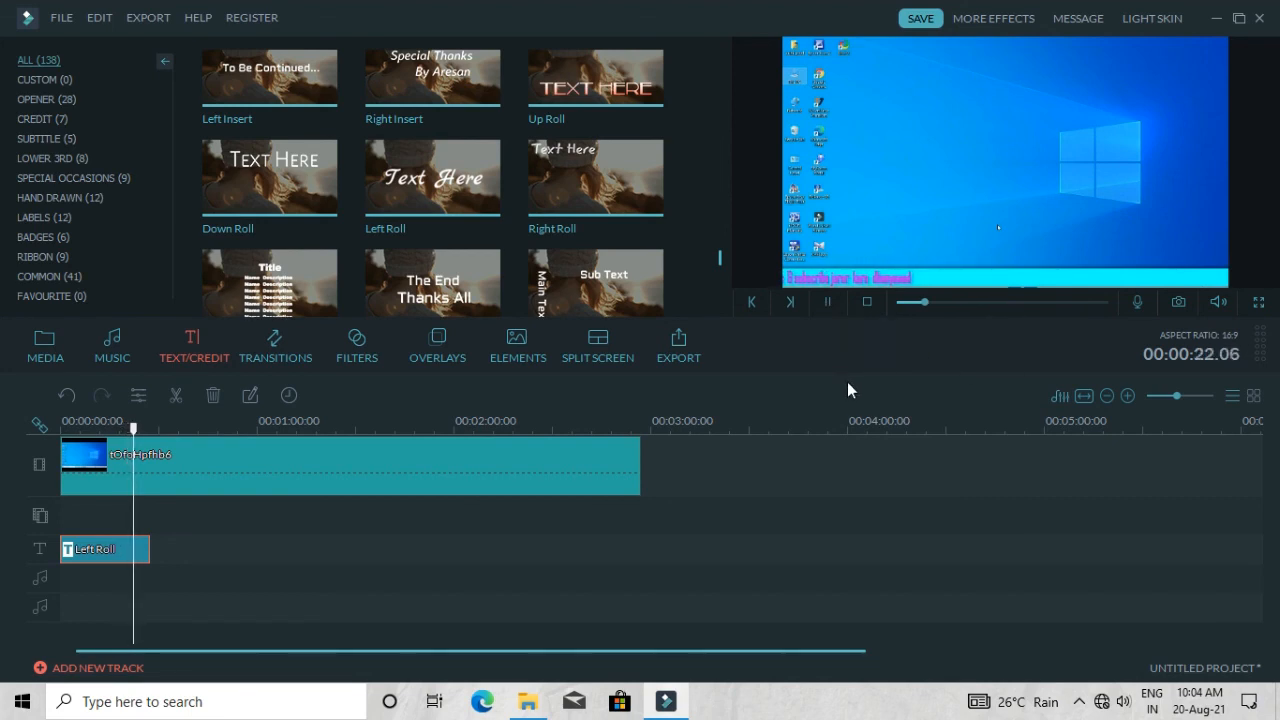
pyautogui.click(828, 303)
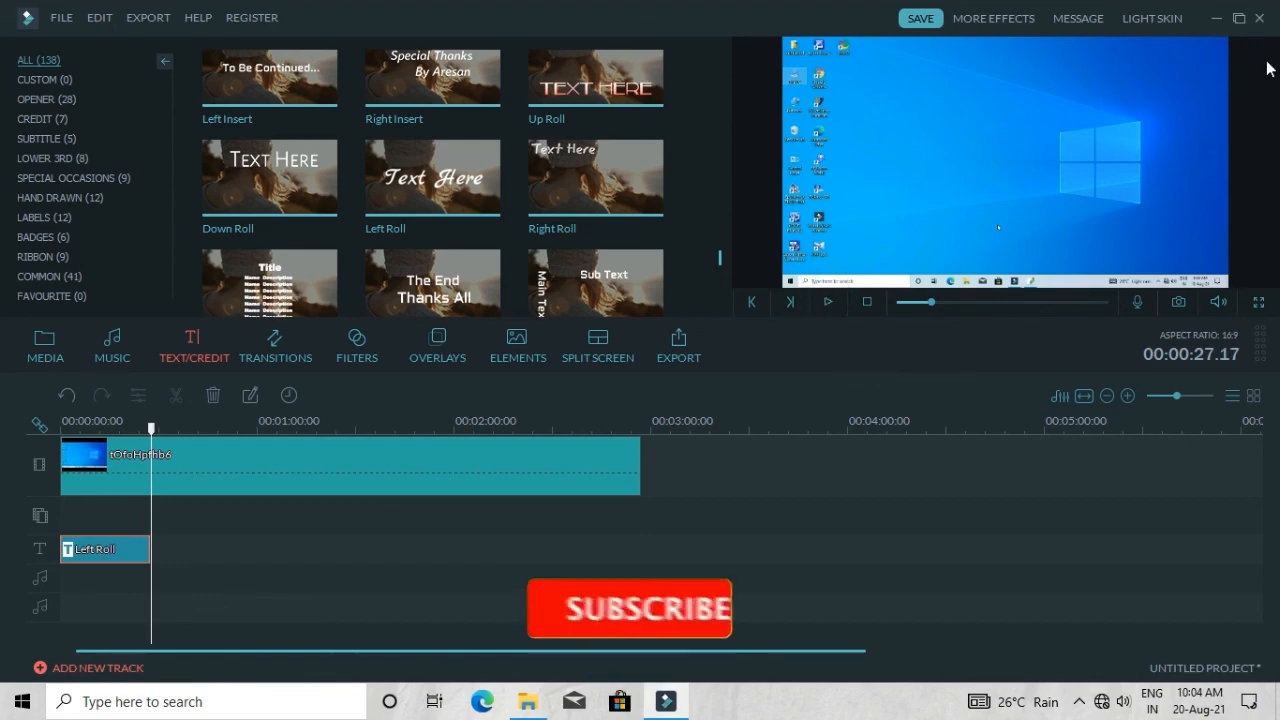
# - Exit the video editor without saving the project and close the Record folder window
pyautogui.click(1259, 18)
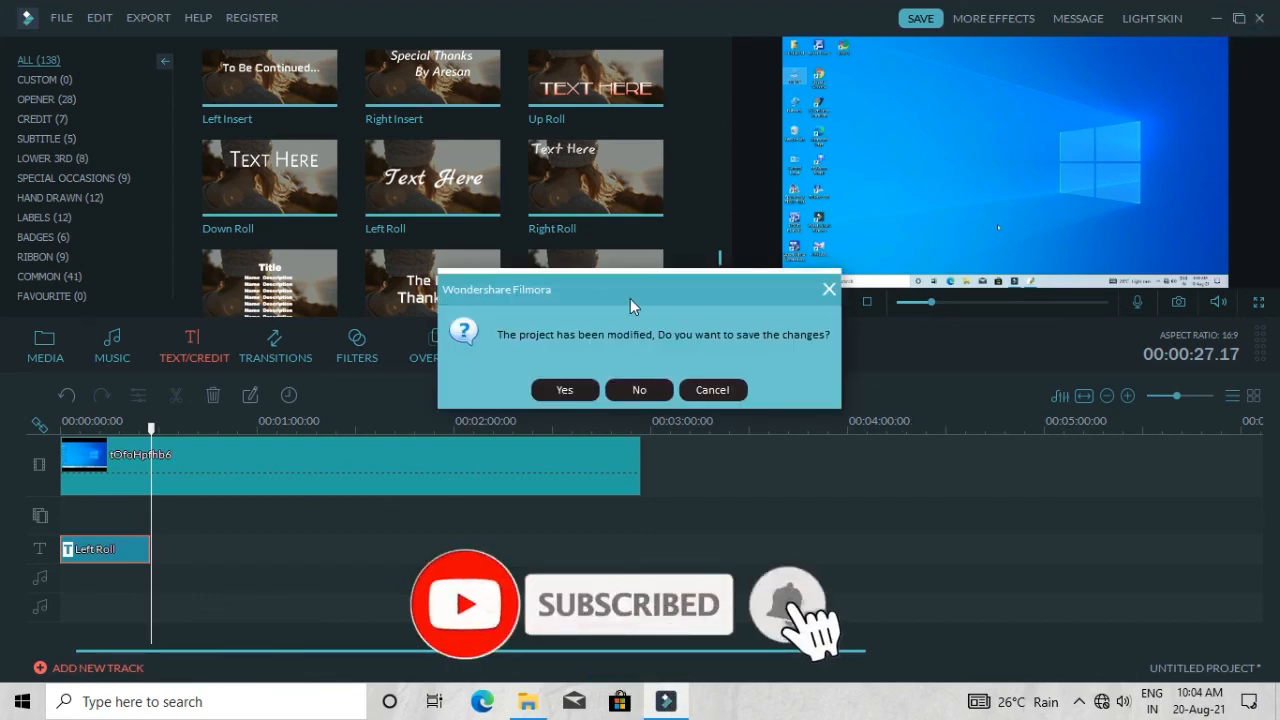
pyautogui.click(639, 390)
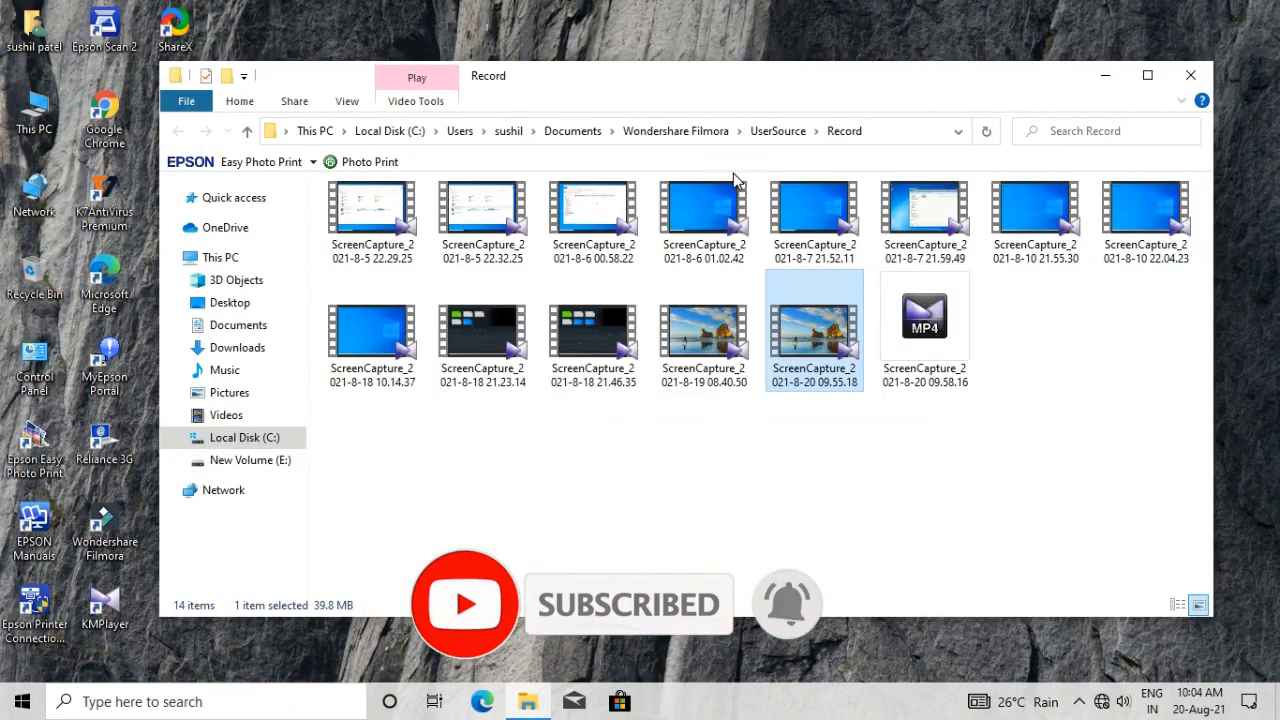
pyautogui.click(1190, 75)
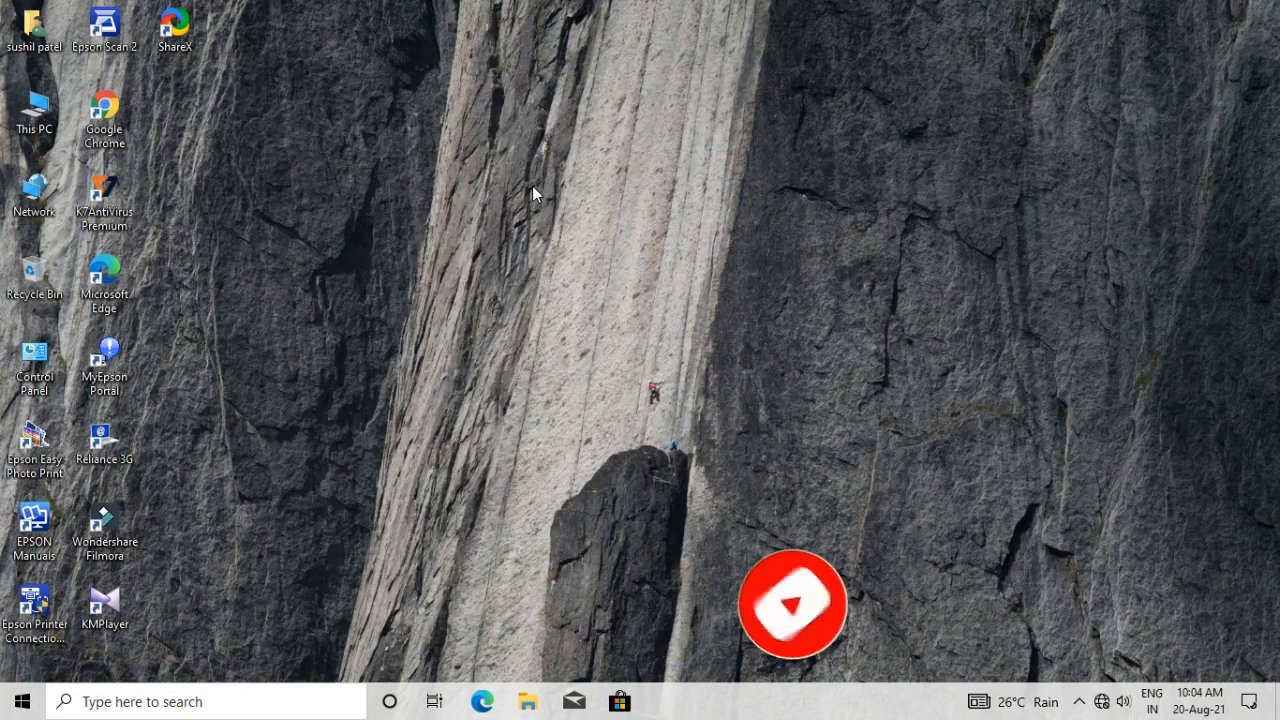